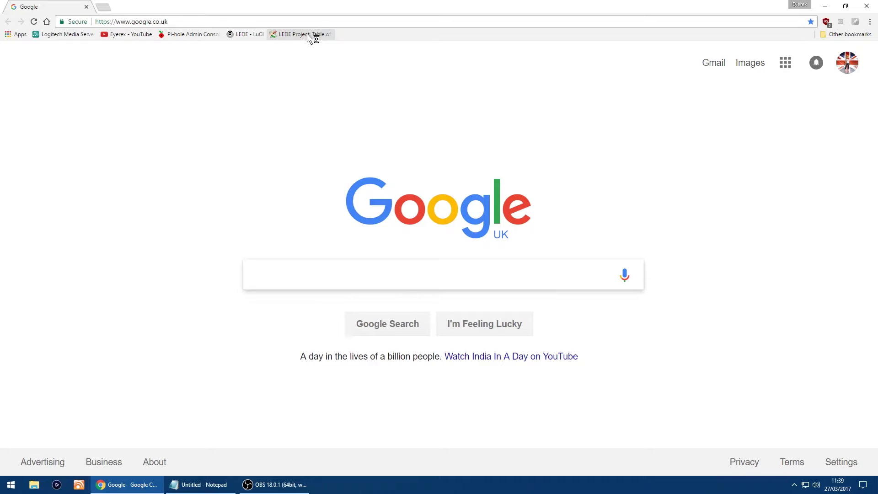
# Step: Load the LEDE 'Table of Hardware: Firmware downloads' page from the bookmarks bar
pyautogui.click(309, 34)
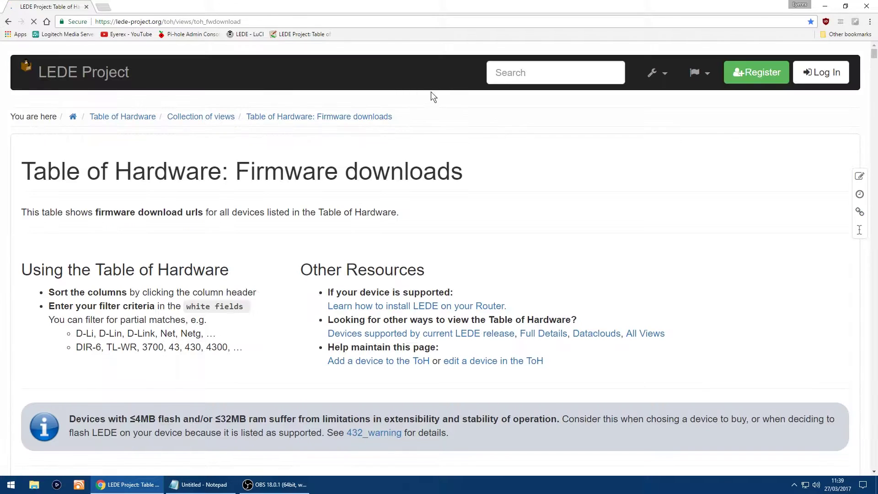
# Step: Scroll the hardware table down to the Linksys WRT1900ACS 17.01.0 row
pyautogui.scroll(-1, 411, 171)
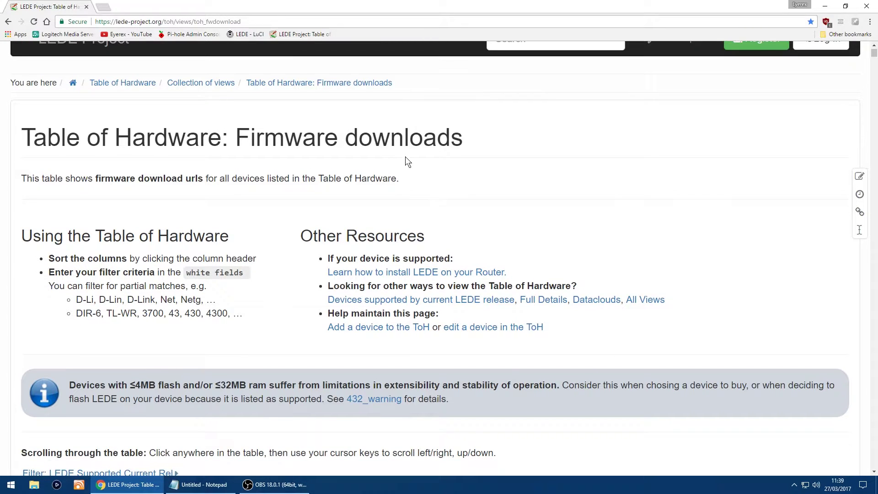
pyautogui.scroll(-8, 352, 177)
pyautogui.scroll(-1, 354, 176)
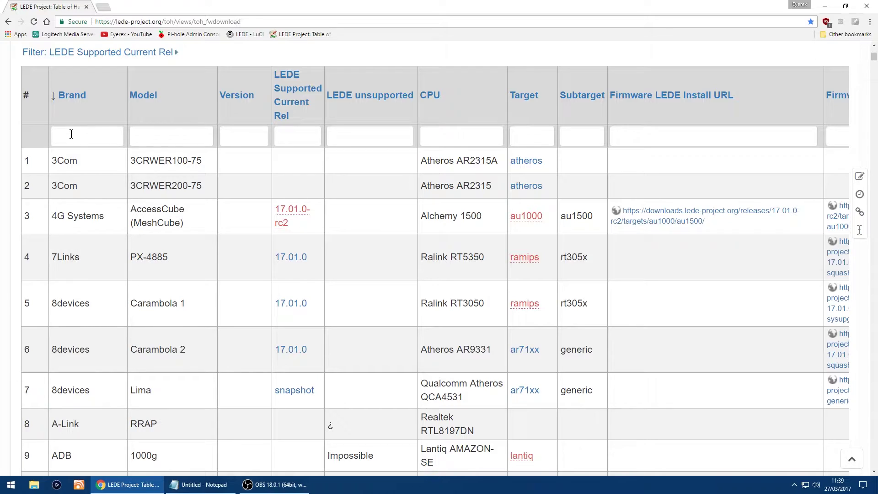
pyautogui.scroll(-20, 164, 177)
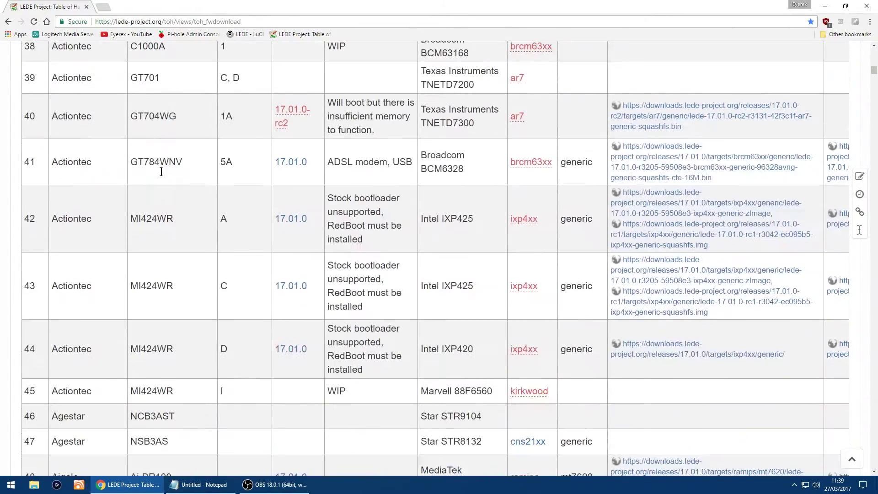
pyautogui.scroll(-15, 197, 174)
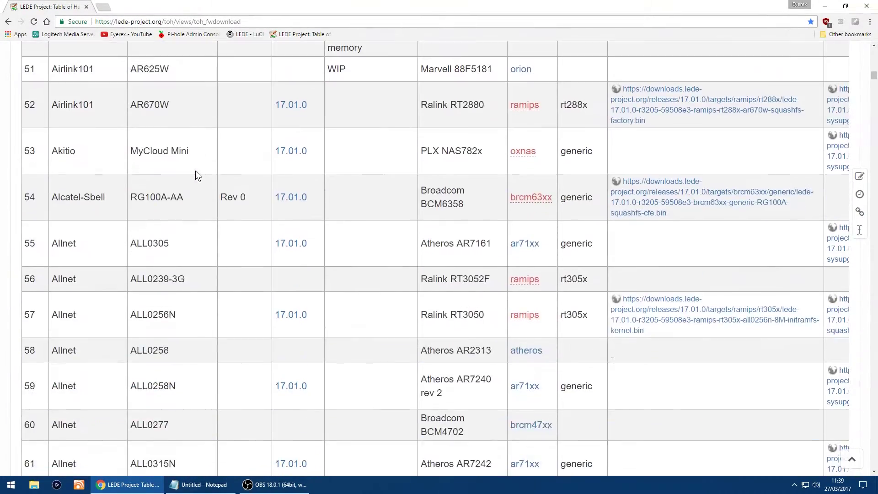
pyautogui.scroll(-20, 204, 172)
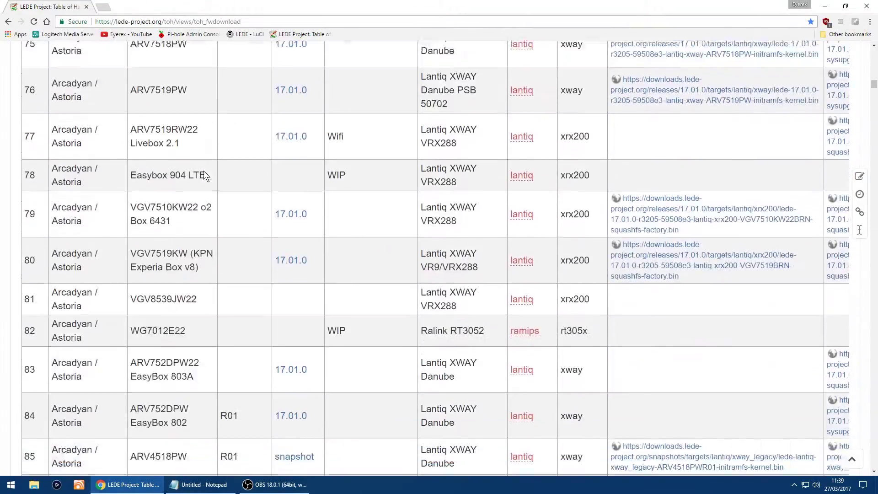
pyautogui.scroll(-20, 204, 171)
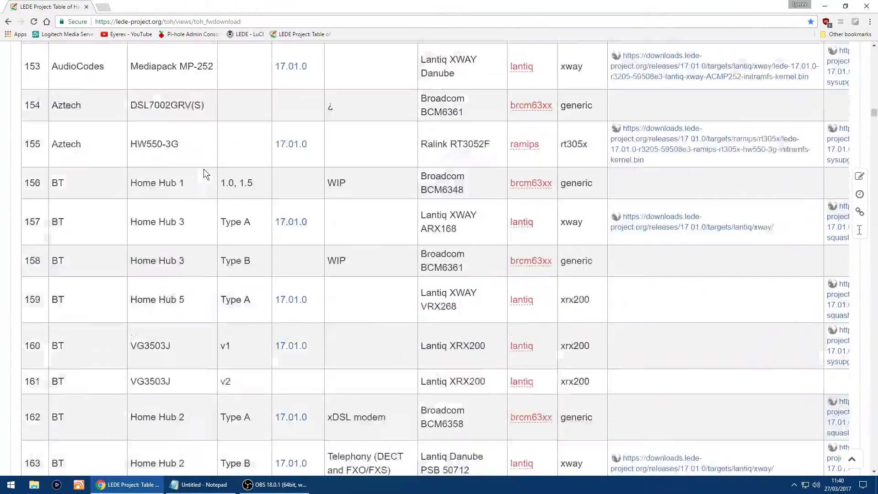
pyautogui.scroll(-20, 204, 170)
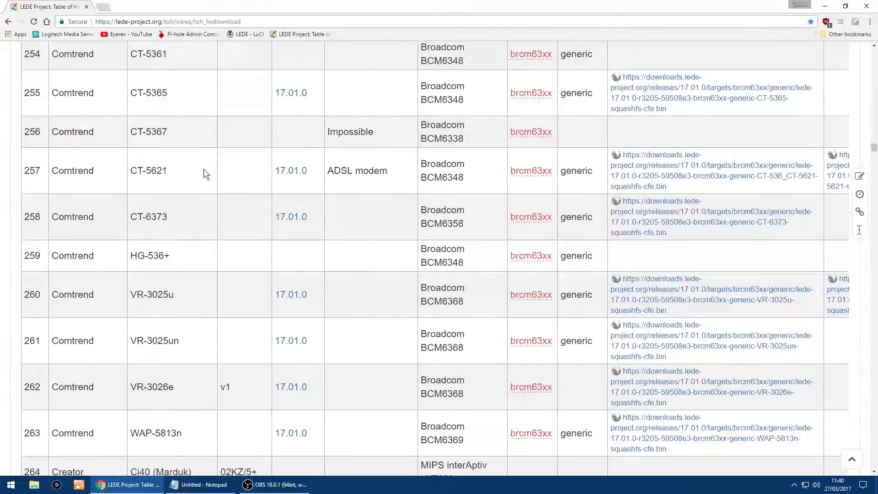
pyautogui.scroll(-20, 204, 171)
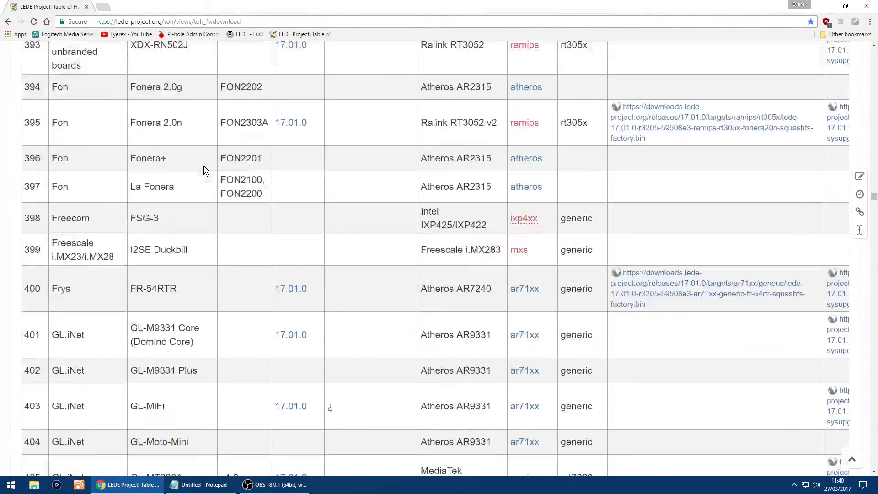
pyautogui.scroll(-20, 204, 166)
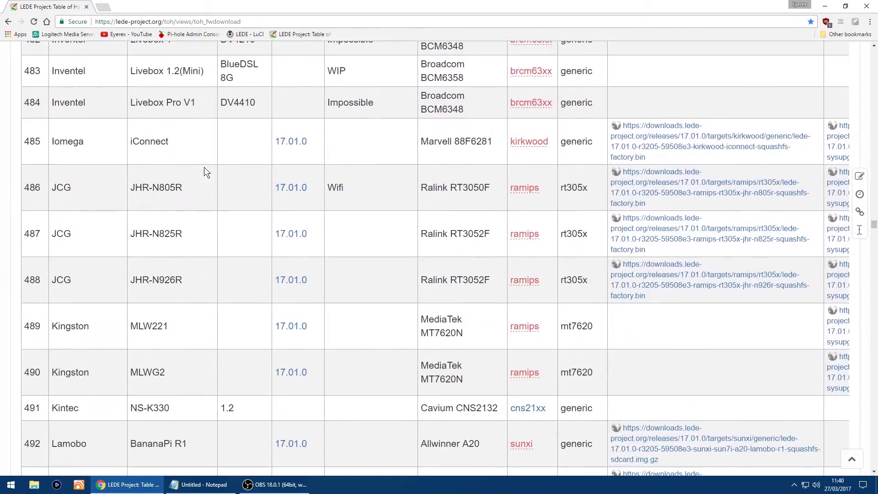
pyautogui.scroll(-10, 204, 166)
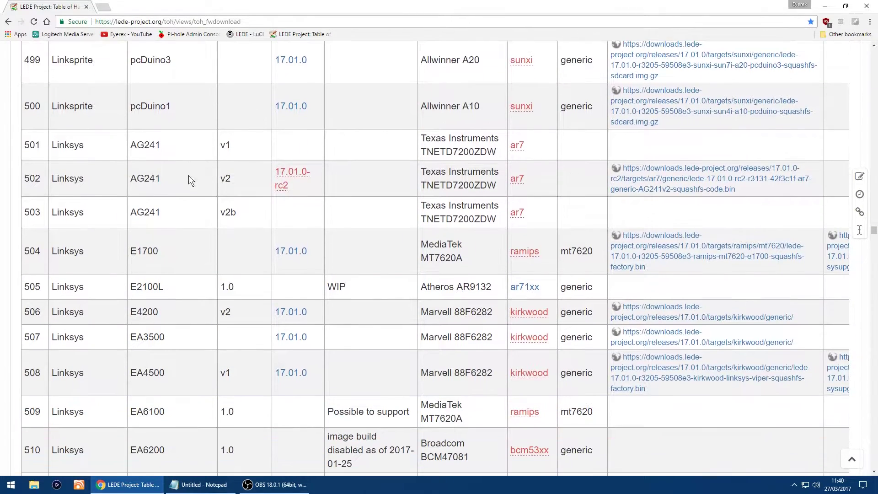
pyautogui.scroll(-8, 89, 210)
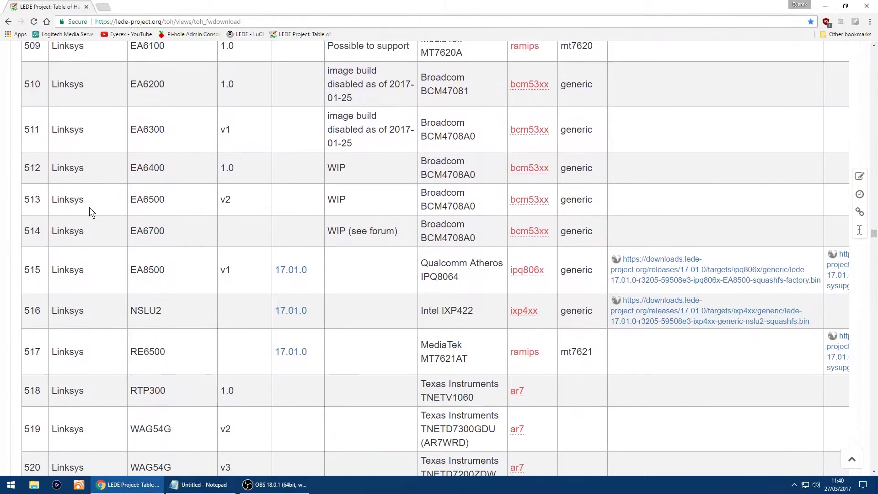
pyautogui.scroll(-10, 90, 210)
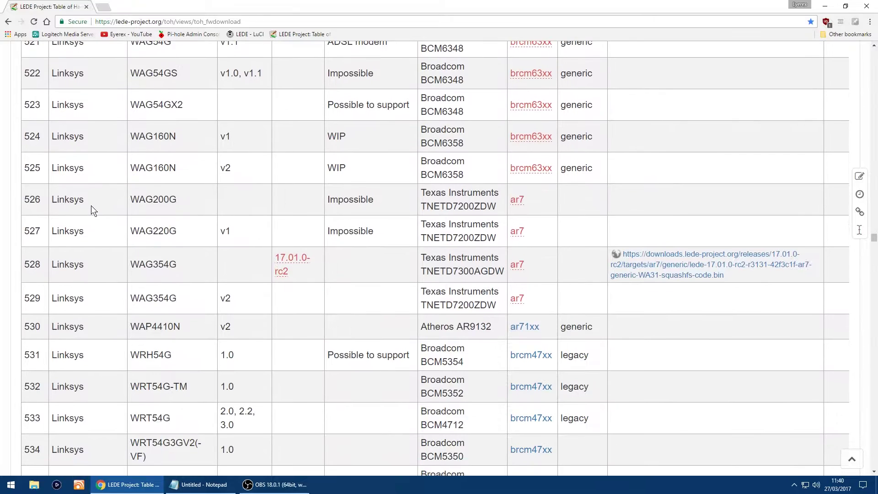
pyautogui.scroll(-9, 92, 211)
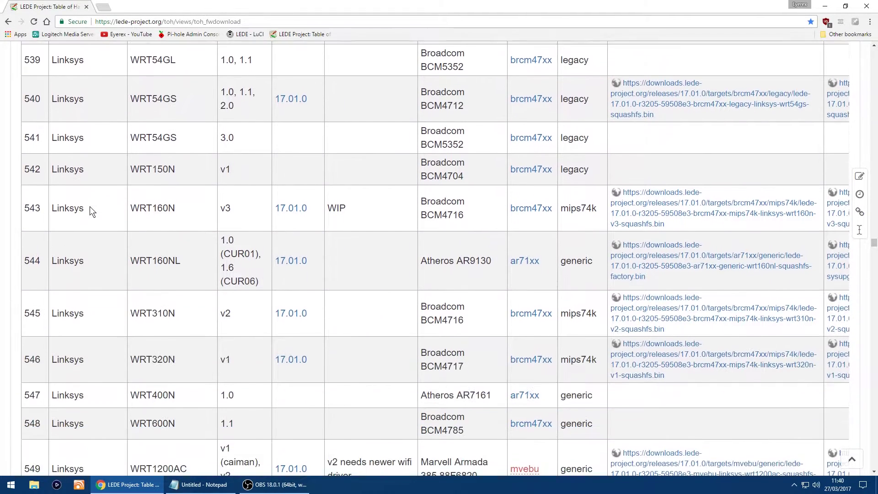
pyautogui.scroll(-7, 90, 208)
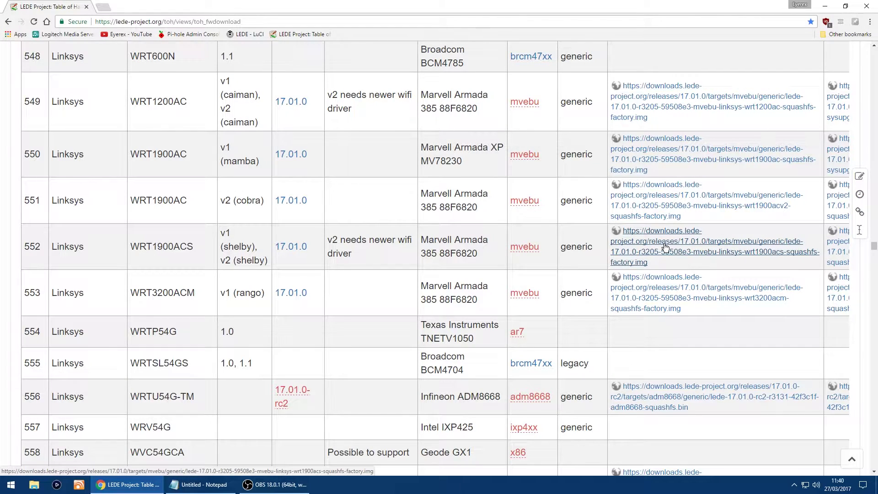
# Step: Save lede-17.01.0-r3205-59508e3-mvebu-linksys-wrt1900acs-squashfs-factory.img to the Downloads folder
pyautogui.middleClick(759, 230)
pyautogui.hscroll(5, 796, 235)
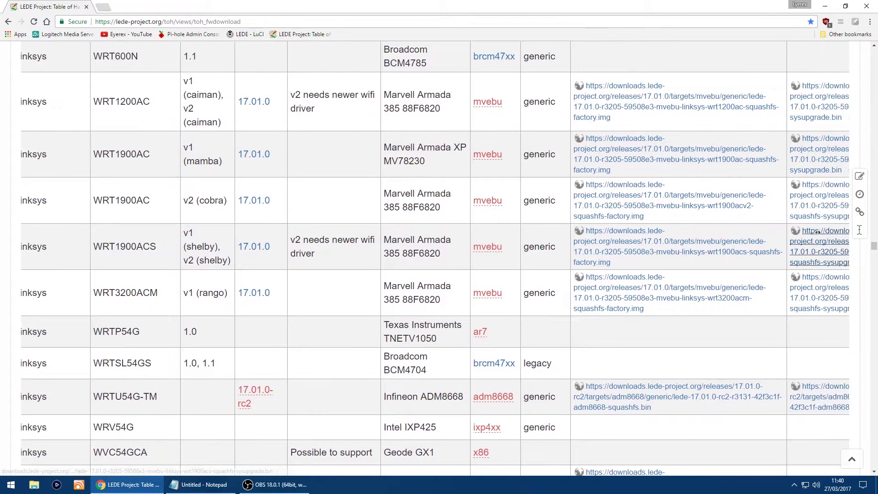
pyautogui.click(784, 230)
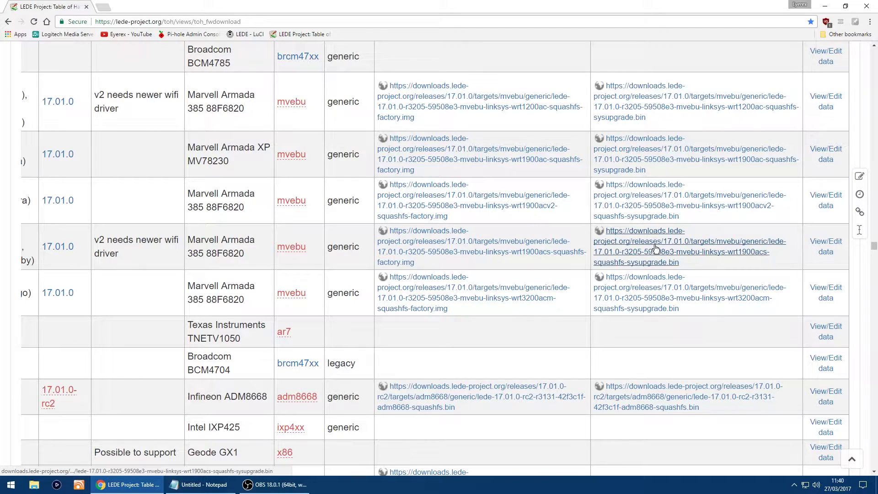
pyautogui.hscroll(-1, 660, 246)
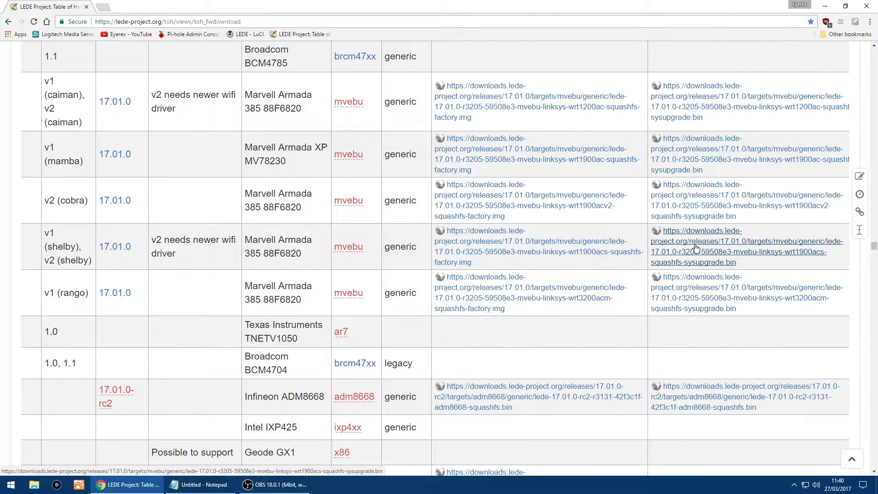
pyautogui.click(484, 250)
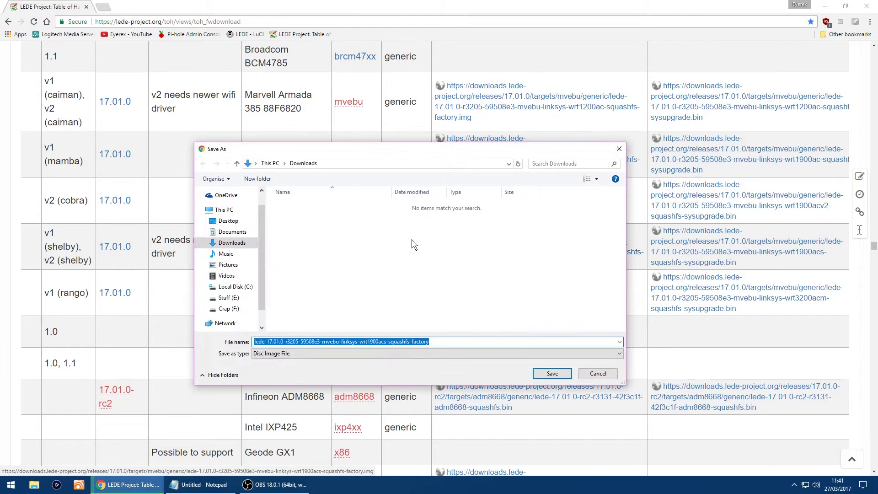
pyautogui.click(551, 372)
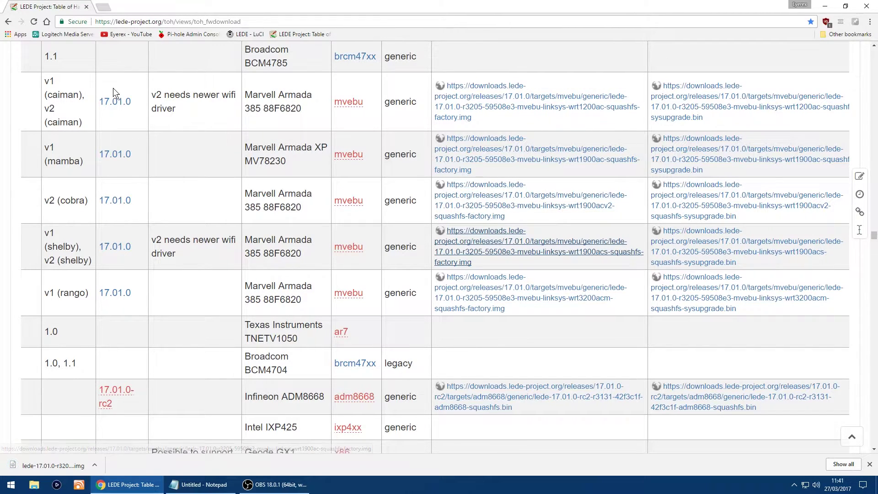
# Step: Go to 192.168.1.1, hide the download shelf, and sign in with the router password
pyautogui.click(152, 22)
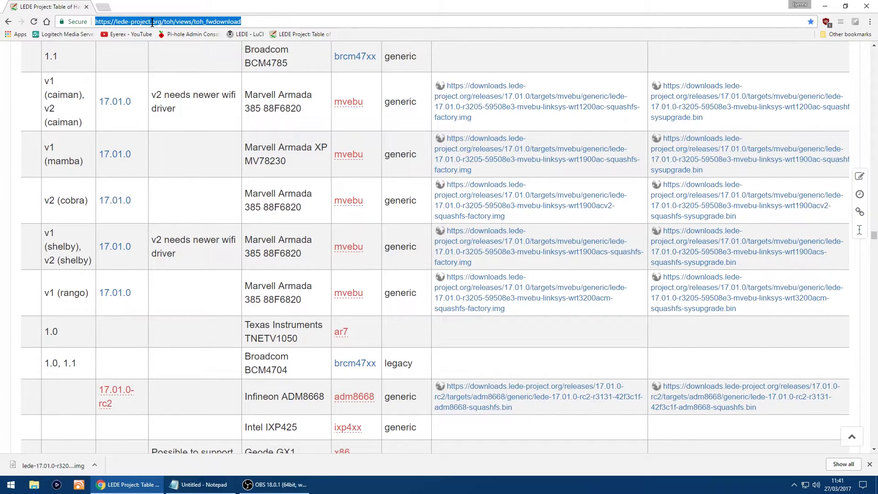
pyautogui.write('192')
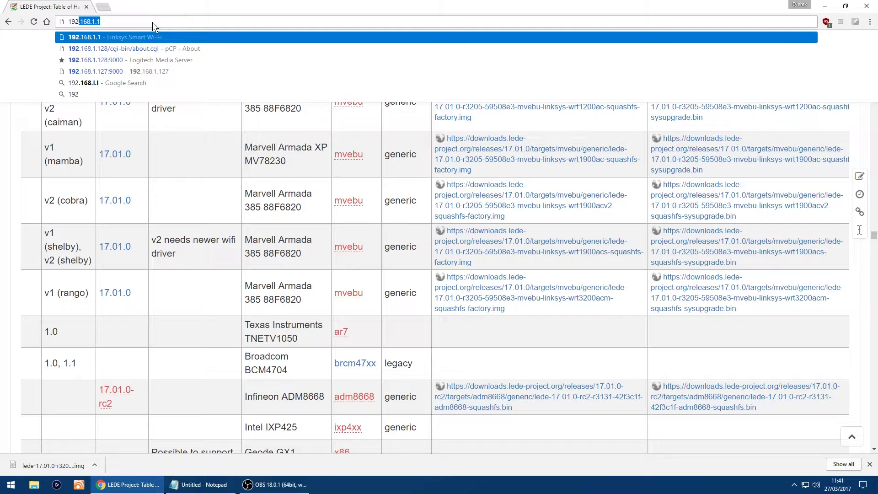
pyautogui.write('.168.1')
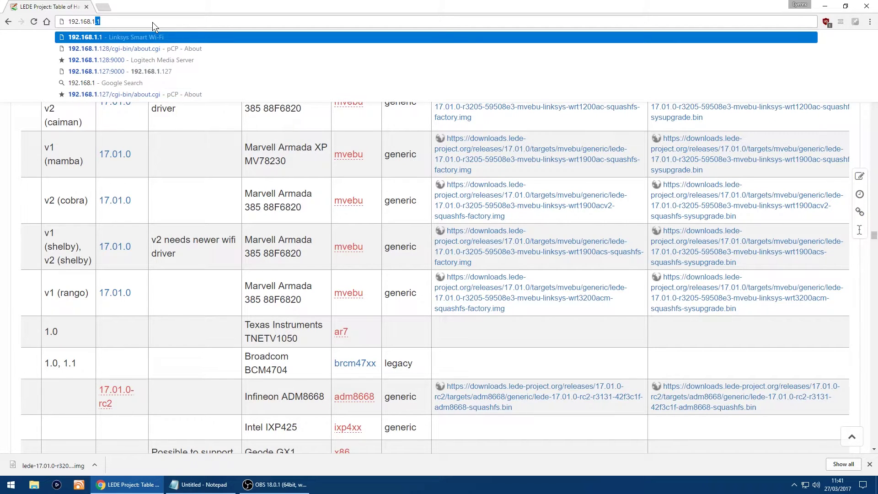
pyautogui.write('.')
pyautogui.press('Return')
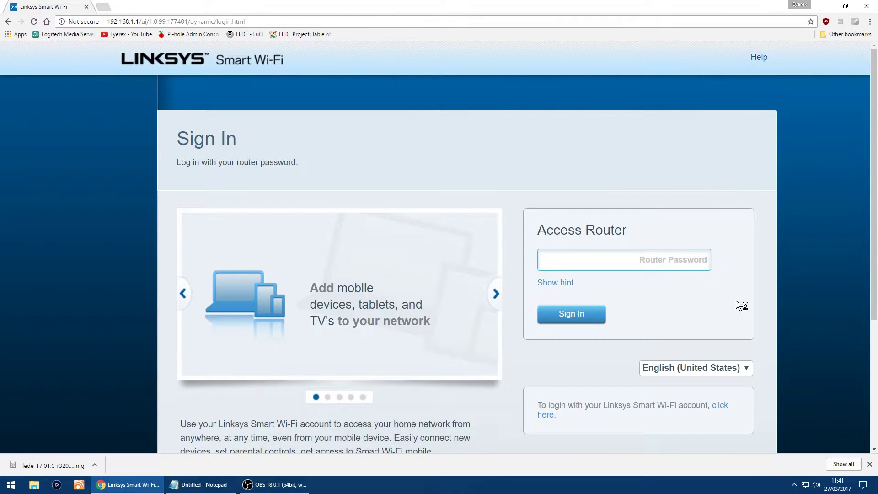
pyautogui.click(869, 465)
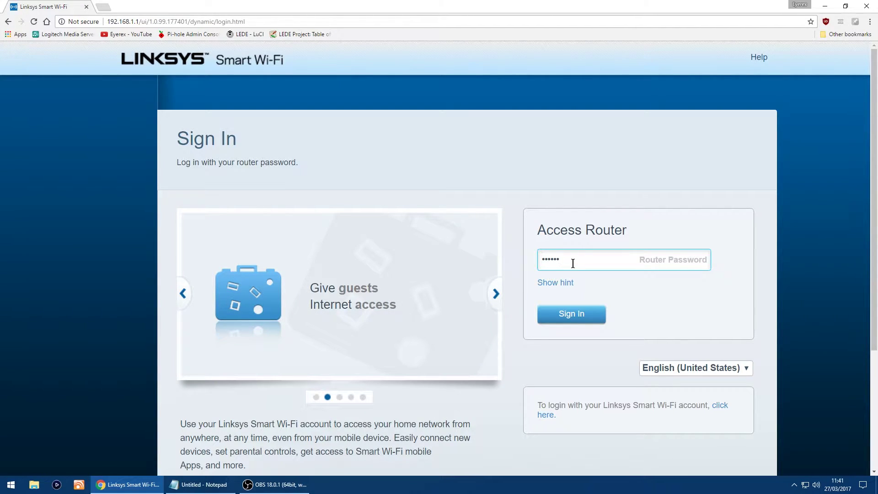
pyautogui.press('Return')
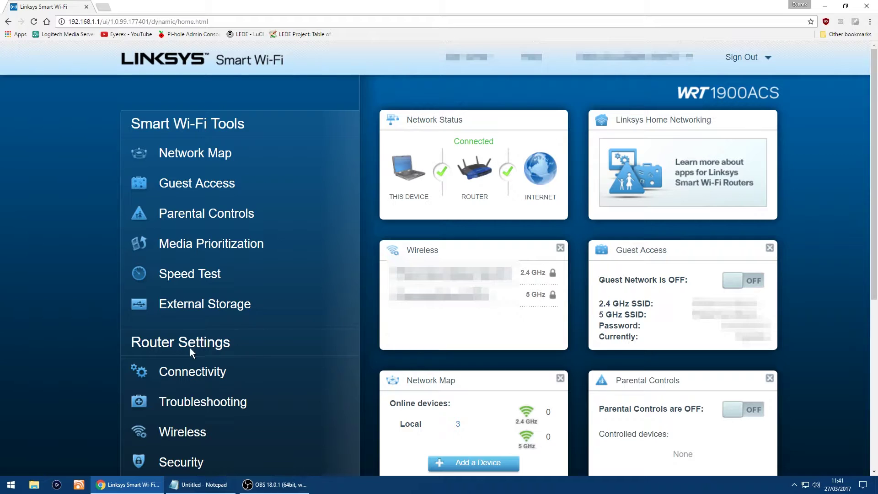
# Step: In Connectivity settings, choose the downloaded lede-17.01.0-r3205 factory image for manual firmware update
pyautogui.click(192, 373)
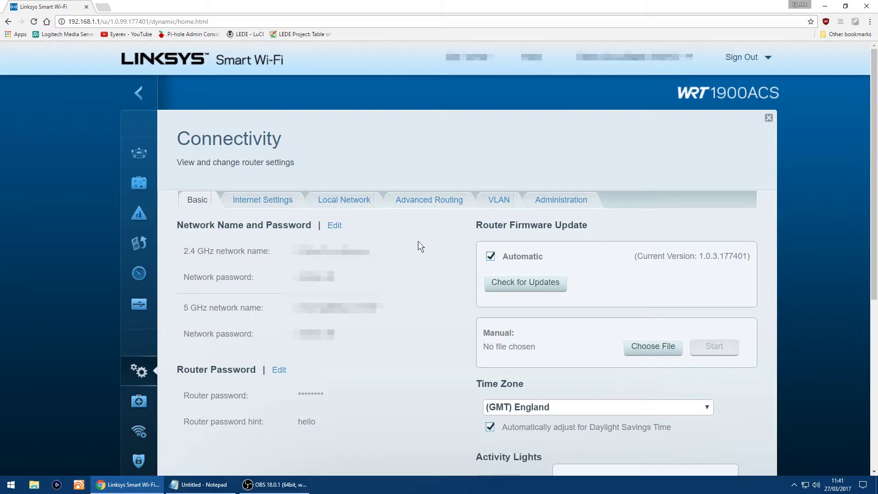
pyautogui.scroll(-1, 418, 241)
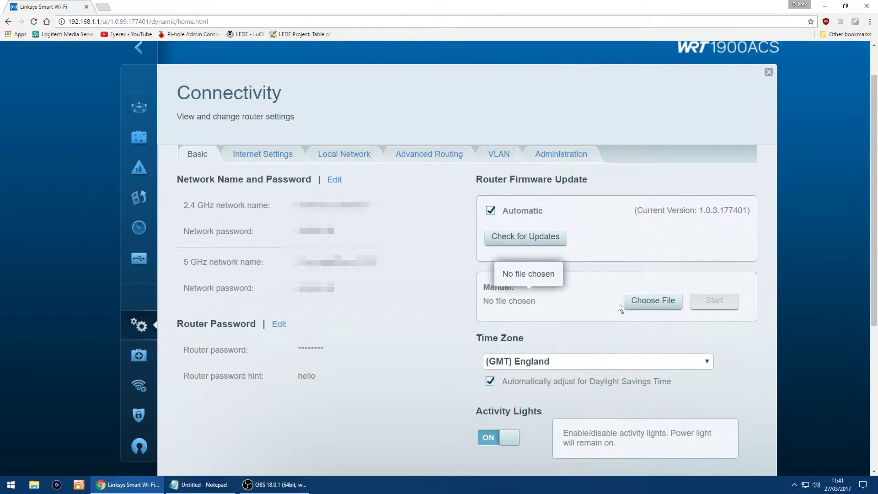
pyautogui.click(651, 302)
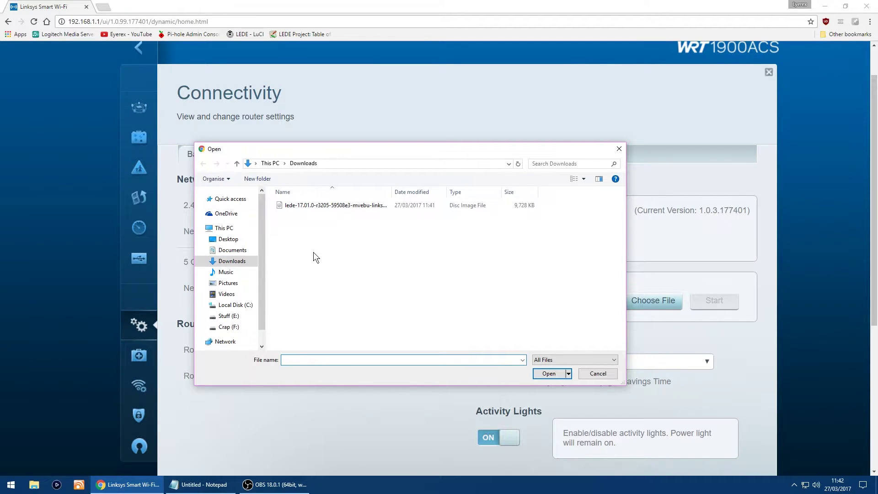
pyautogui.doubleClick(322, 205)
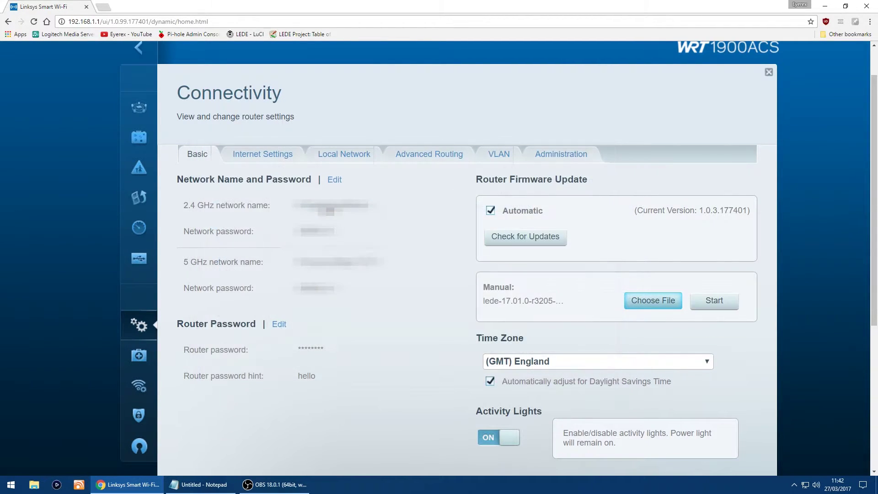
# Step: Start the manual update, confirm installing the LEDE firmware, and acknowledge the reboot notice
pyautogui.click(718, 302)
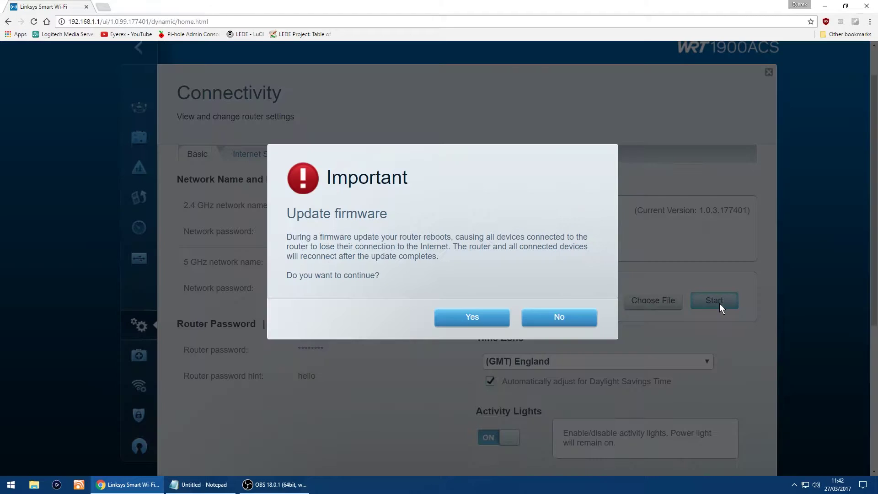
pyautogui.click(467, 321)
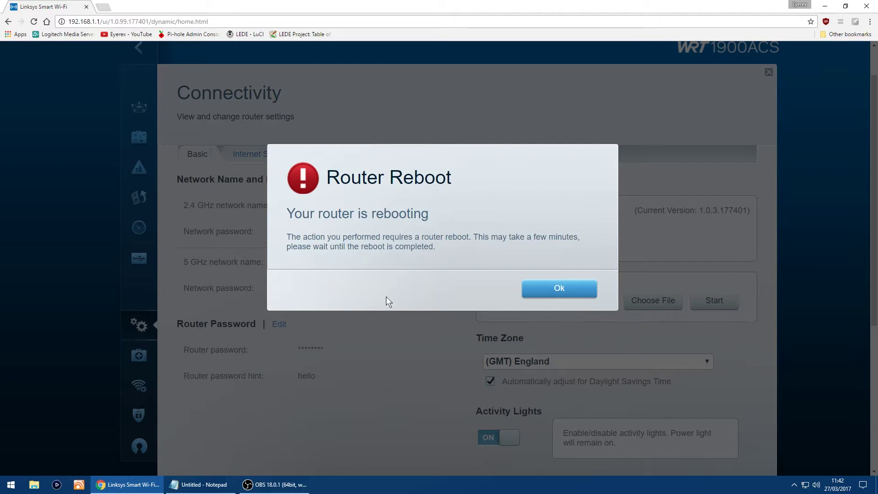
pyautogui.click(561, 290)
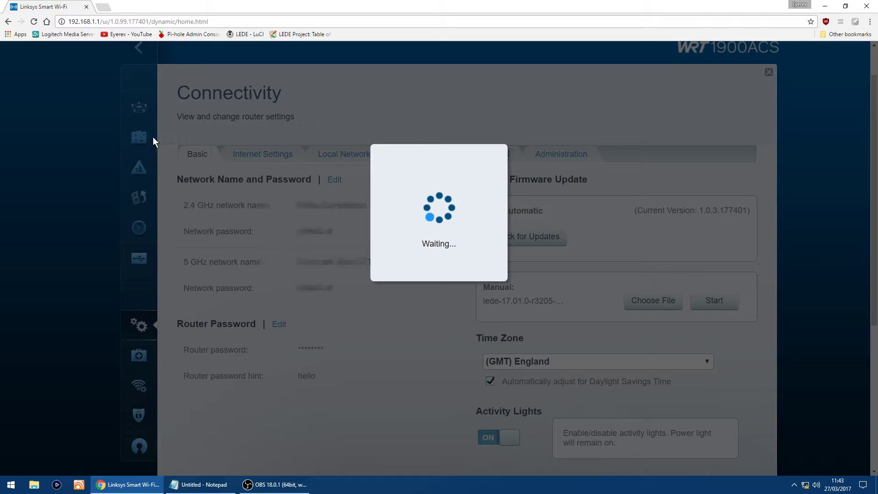
# Step: Browse to 192.168.1.1 to load the LuCI Authorization Required page
pyautogui.click(102, 21)
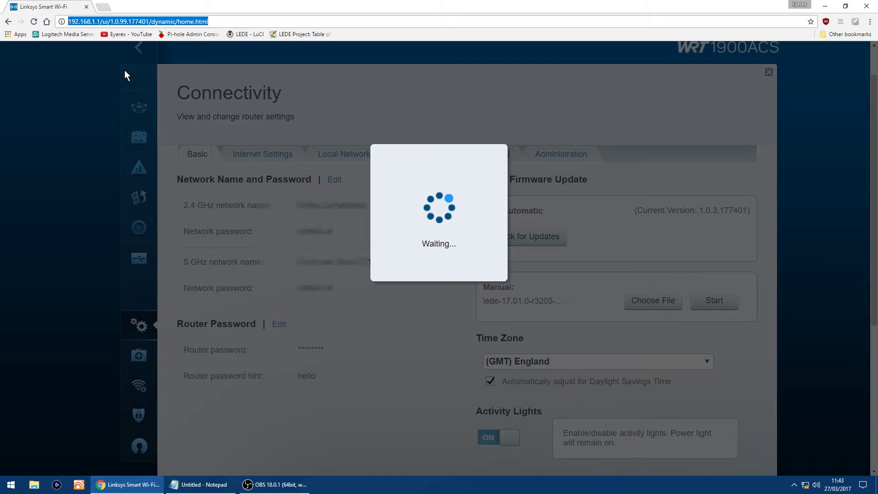
pyautogui.write('192.1')
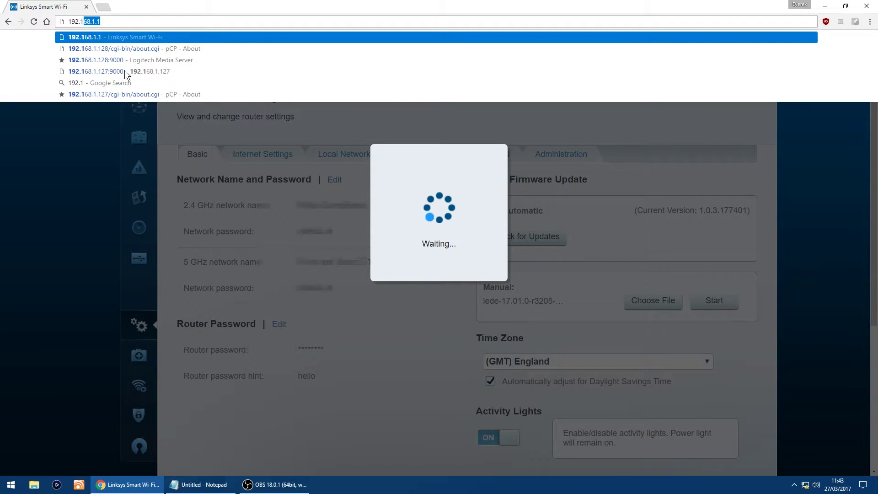
pyautogui.write('68.')
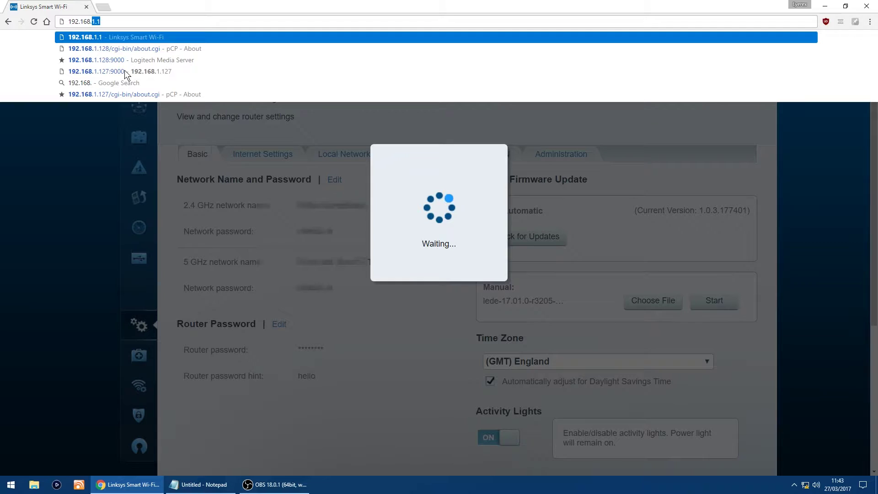
pyautogui.write('1.1')
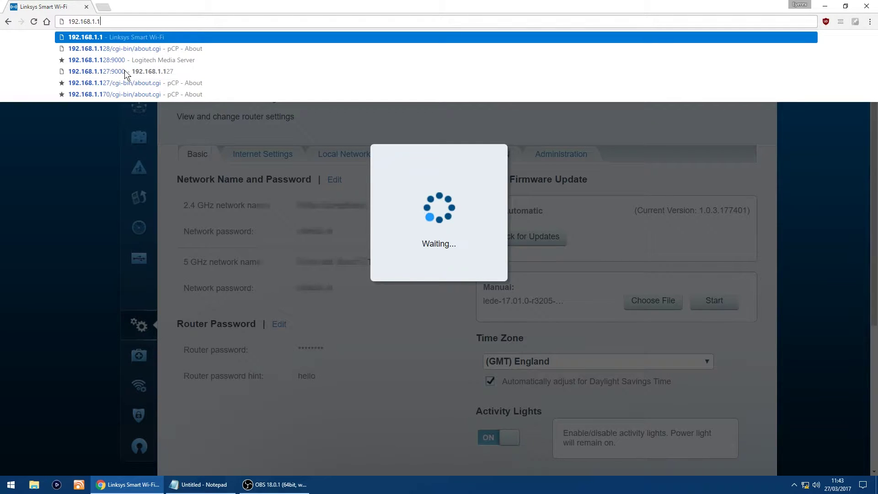
pyautogui.press('Return')
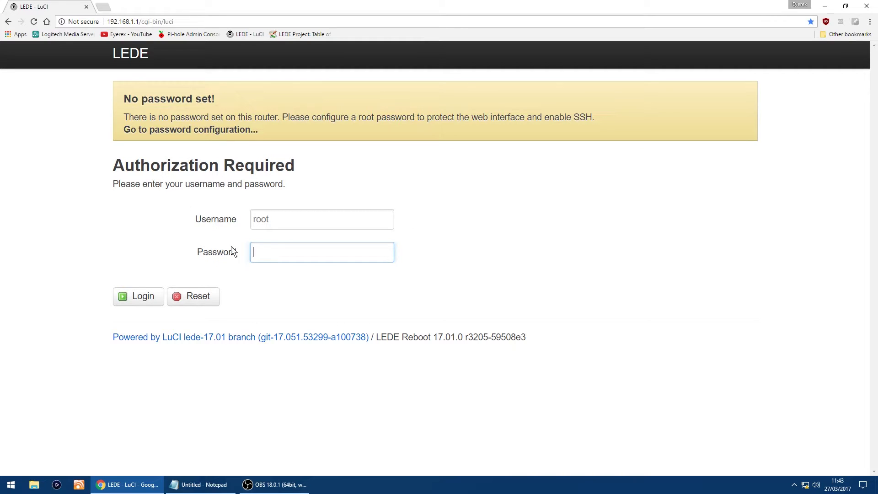
# Step: Log in and set and confirm a new root password, then save and apply it
pyautogui.click(141, 298)
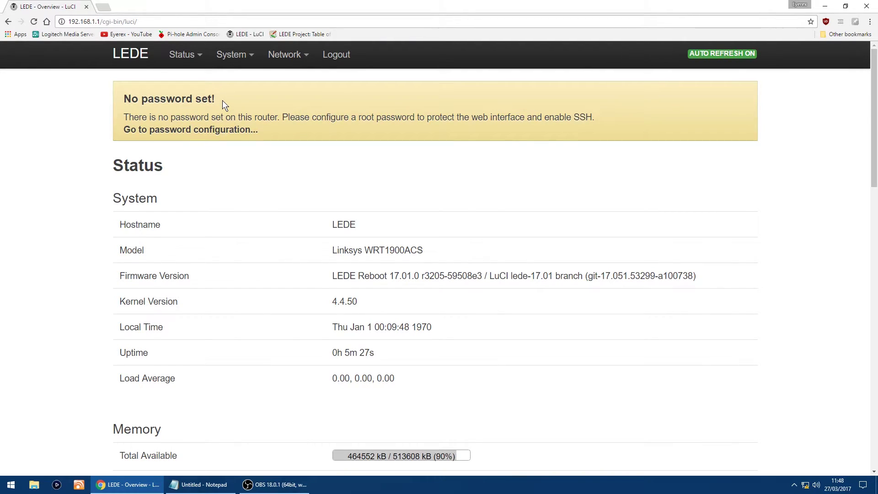
pyautogui.click(166, 131)
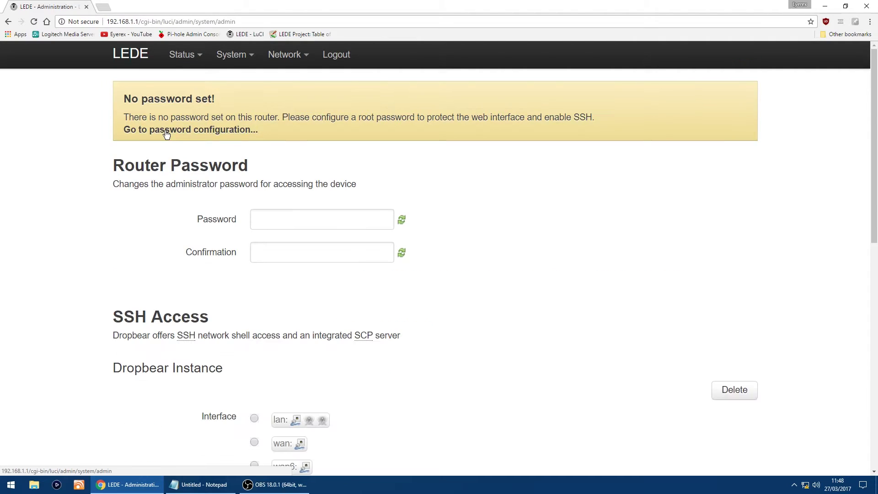
pyautogui.click(264, 220)
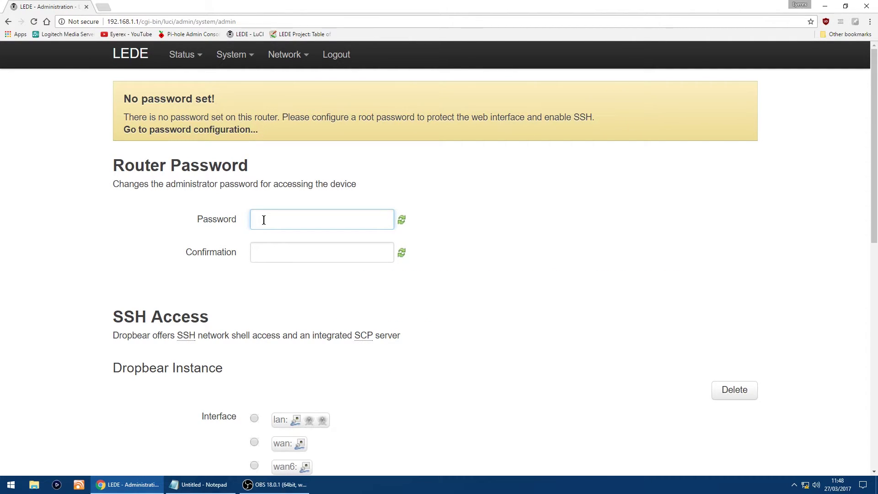
pyautogui.write('******')
pyautogui.press('Tab')
pyautogui.write('******')
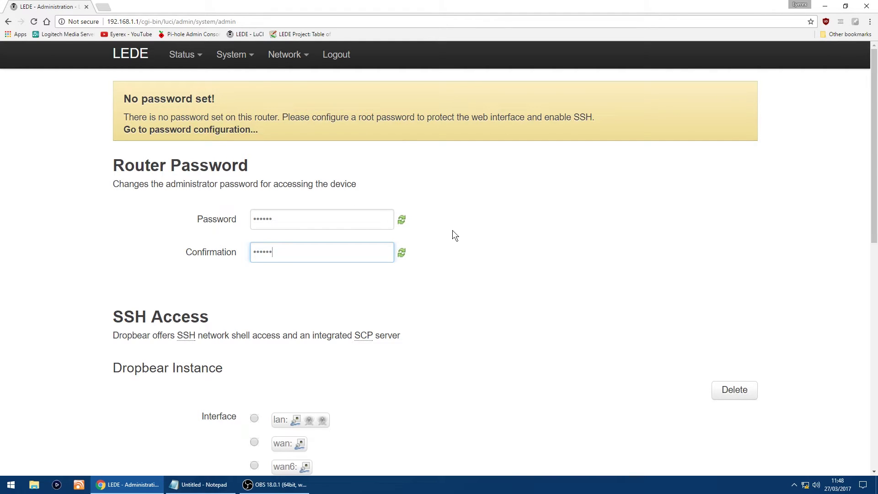
pyautogui.scroll(-11, 466, 249)
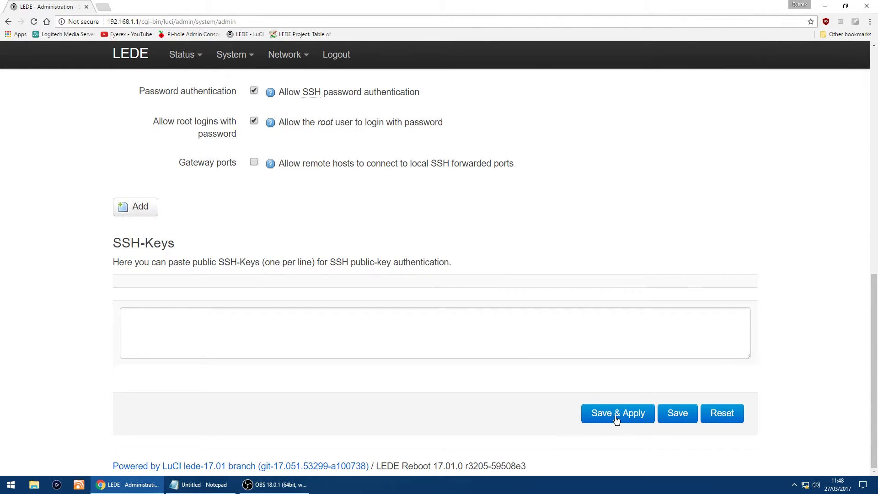
pyautogui.click(616, 417)
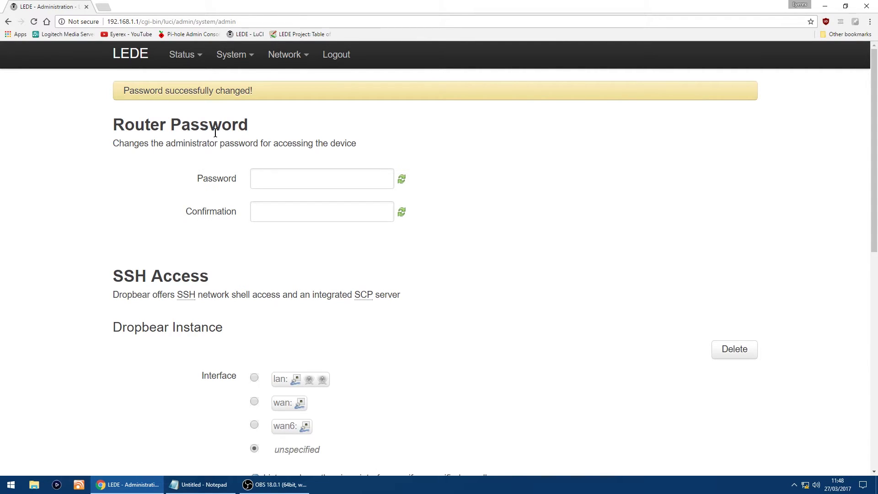
# Step: Open the WAN interface's edit page from Network > Interfaces
pyautogui.moveTo(295, 55)
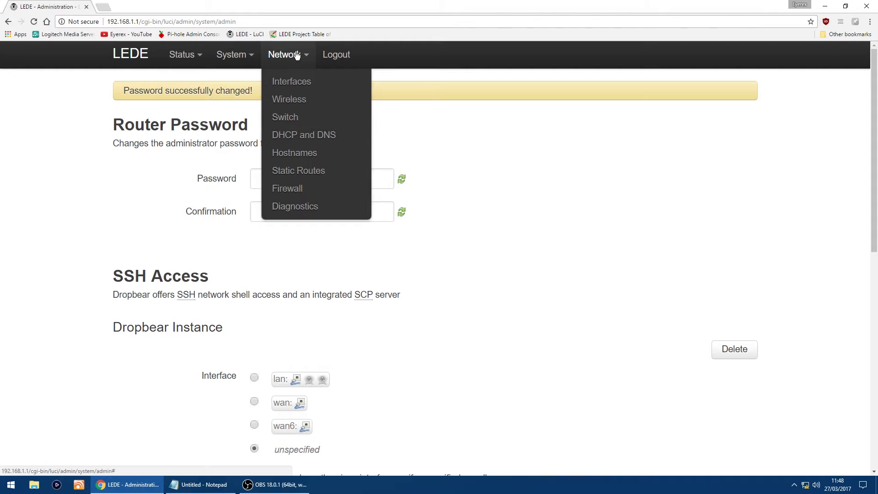
pyautogui.click(302, 85)
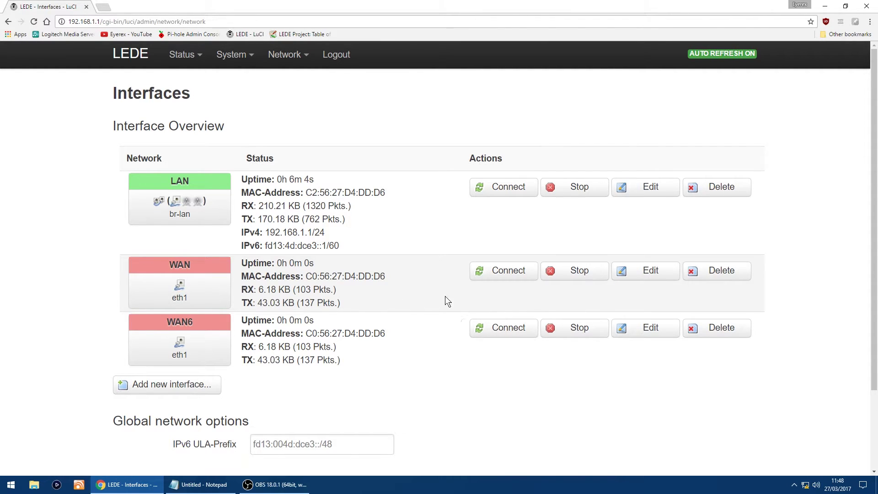
pyautogui.click(657, 277)
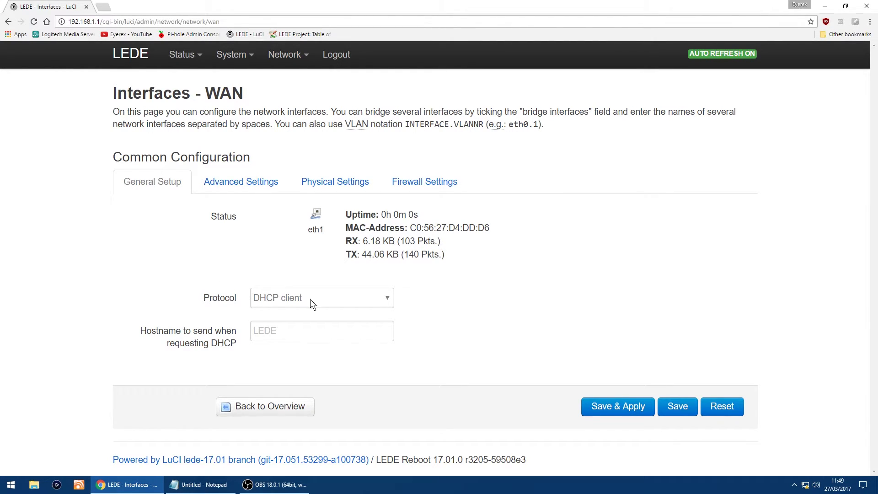
# Step: Switch the WAN protocol from DHCP client to PPPoE
pyautogui.click(386, 296)
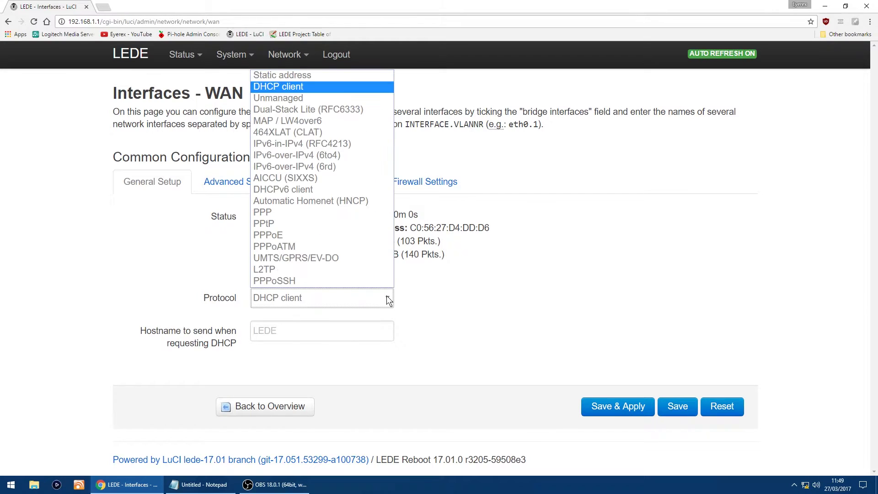
pyautogui.click(302, 234)
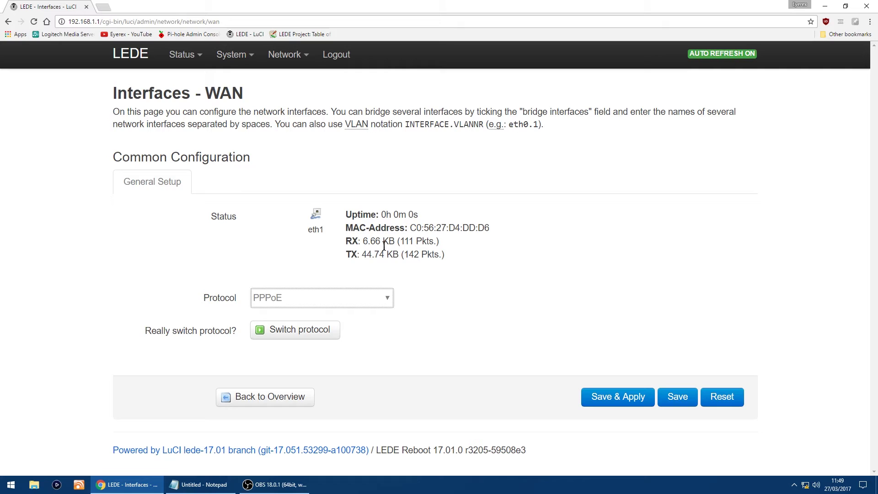
pyautogui.click(293, 332)
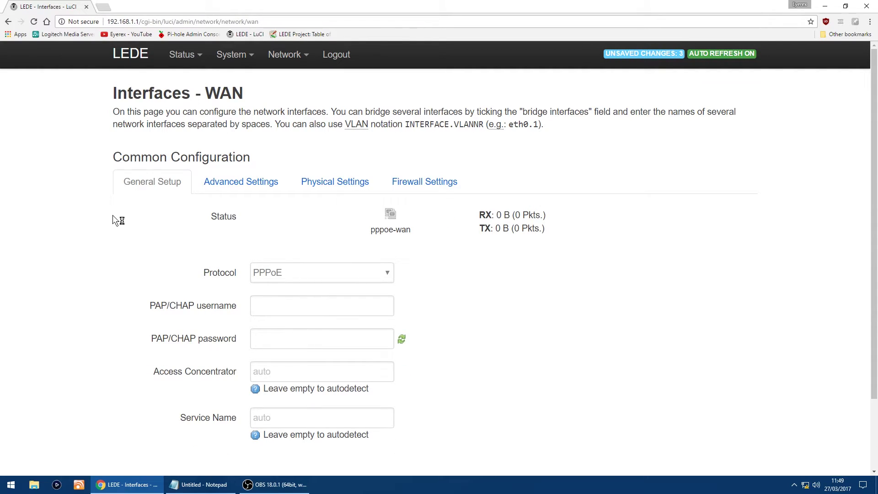
# Step: Enter the ISP's PAP/CHAP username, paste the PPPoE password, and save and apply
pyautogui.scroll(-2, 114, 226)
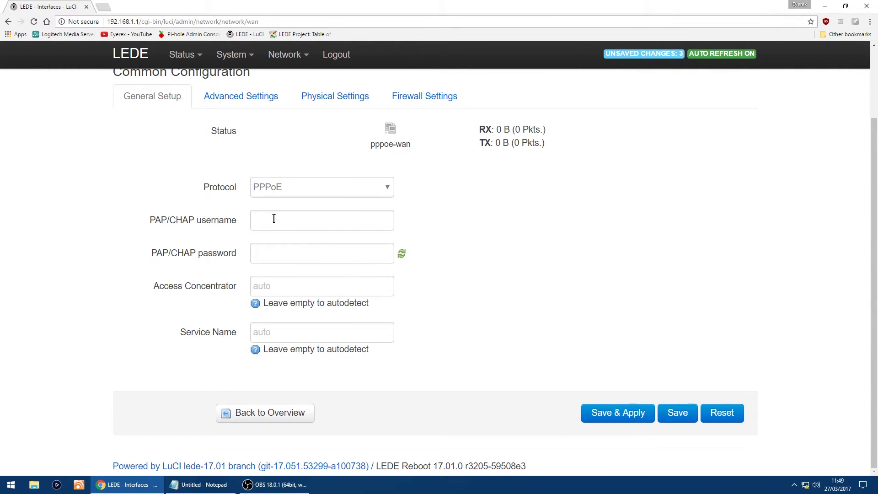
pyautogui.click(276, 219)
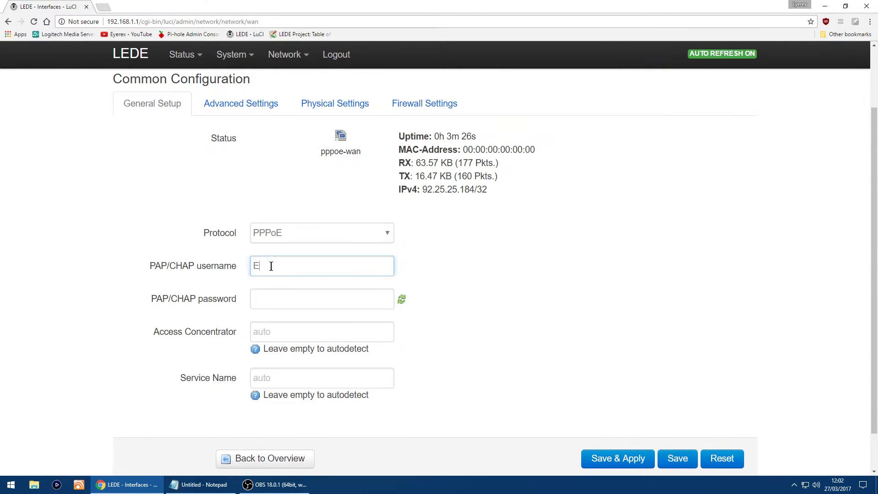
pyautogui.write('user')
pyautogui.write('name112345')
pyautogui.write('@isp')
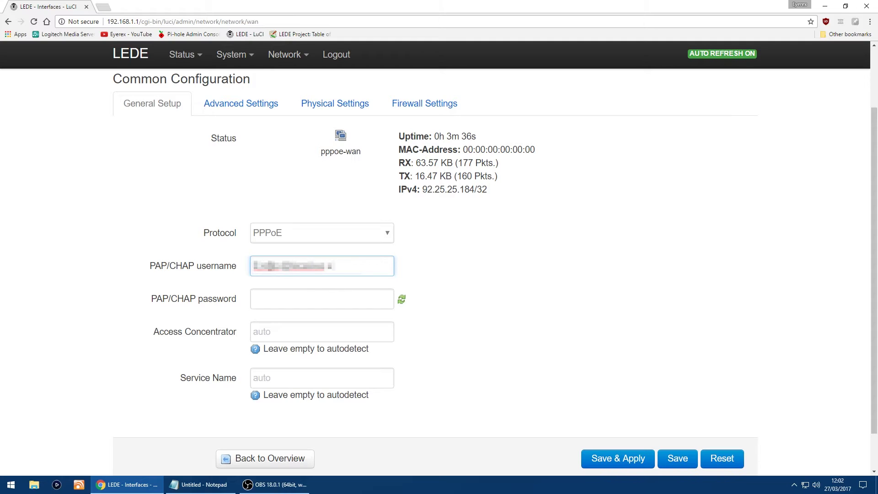
pyautogui.click(268, 295)
pyautogui.rightClick(271, 297)
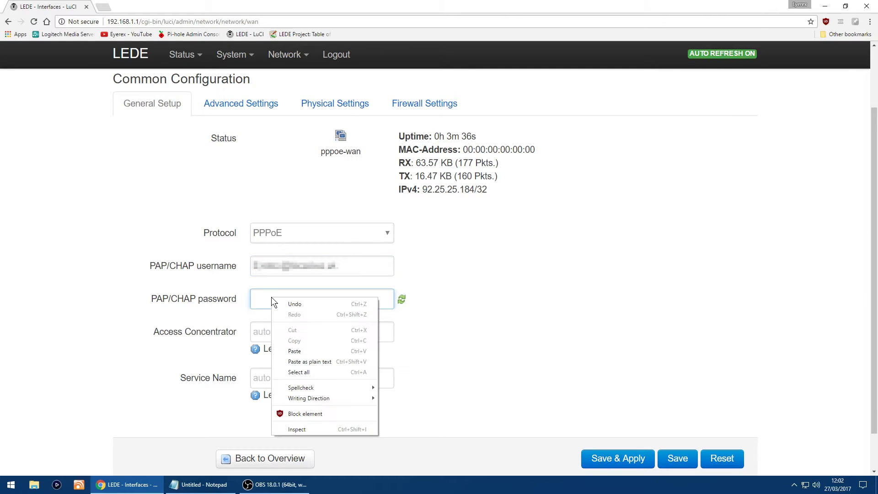
pyautogui.click(311, 350)
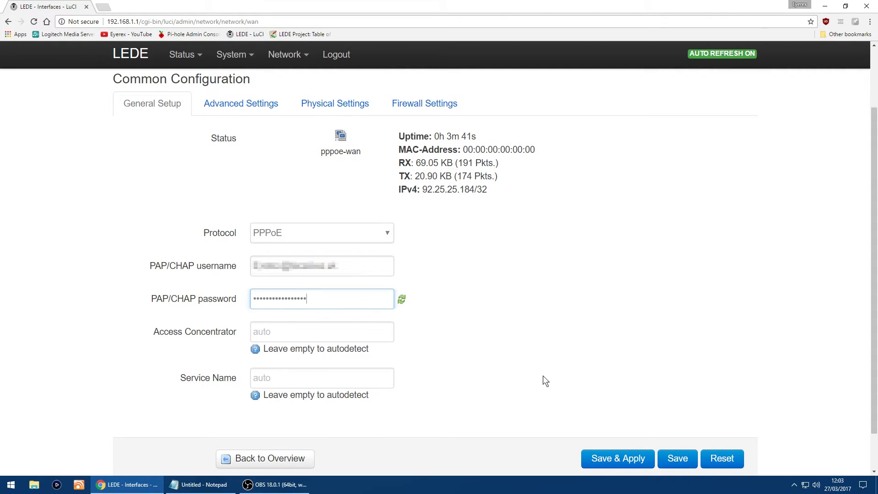
pyautogui.click(609, 459)
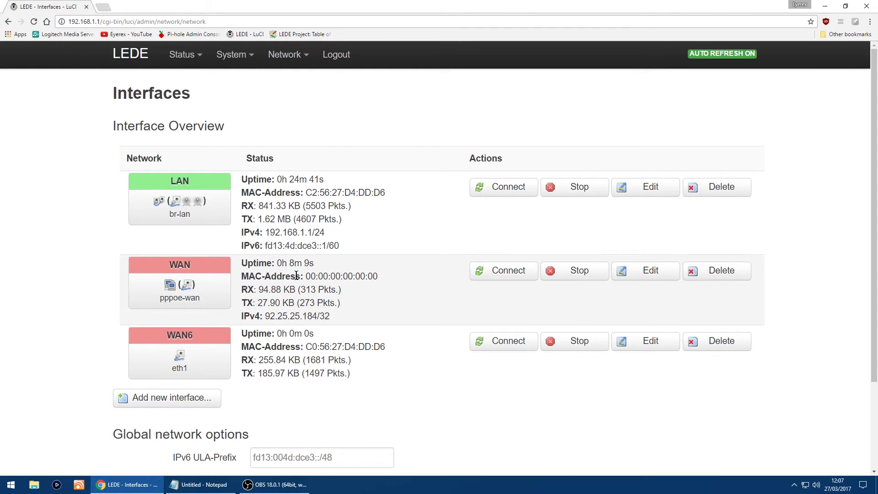
# Step: Reopen the WAN interface settings on its Advanced Settings tab
pyautogui.click(661, 273)
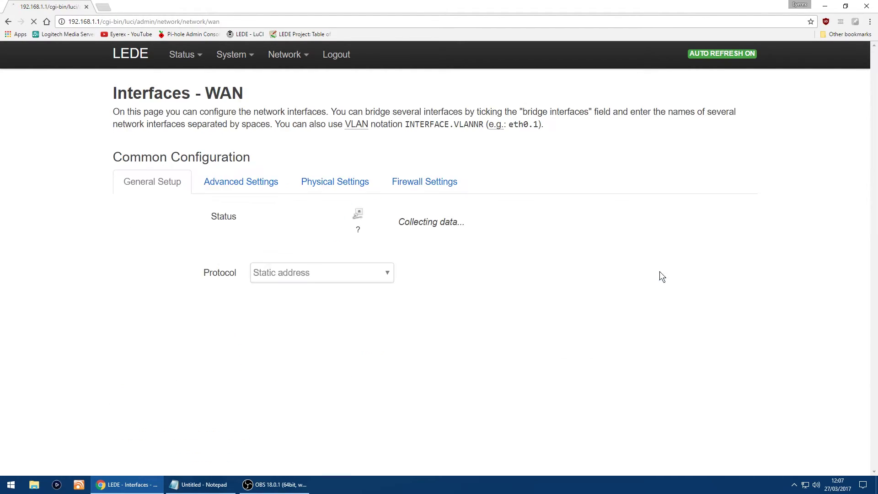
pyautogui.click(241, 182)
pyautogui.scroll(-2, 275, 243)
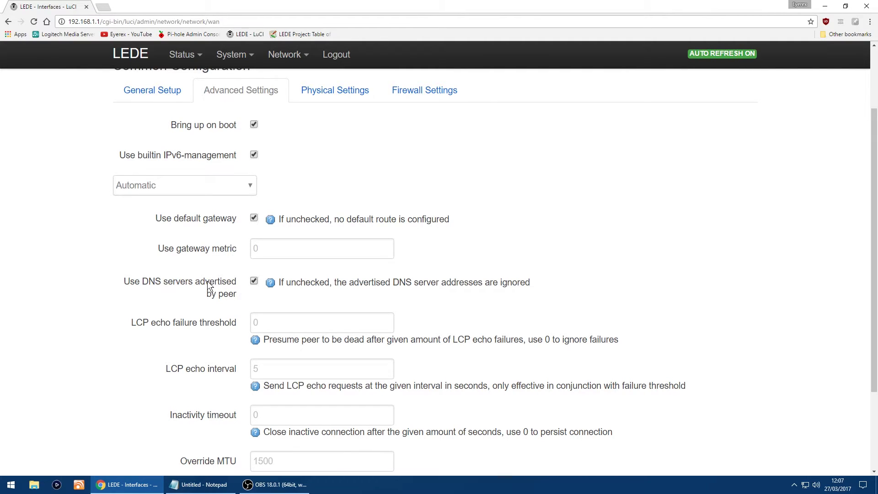
# Step: Untick 'Use DNS servers advertised by peer' and add a second empty custom DNS server entry
pyautogui.click(254, 281)
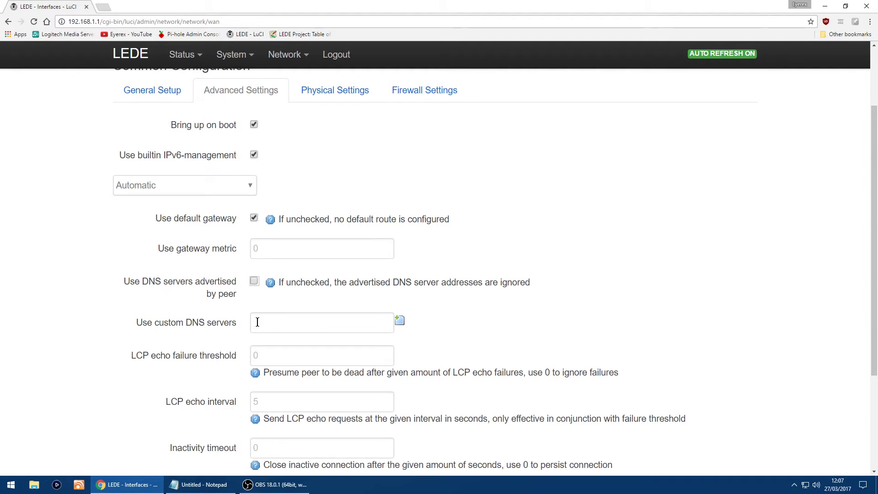
pyautogui.click(366, 326)
pyautogui.click(402, 320)
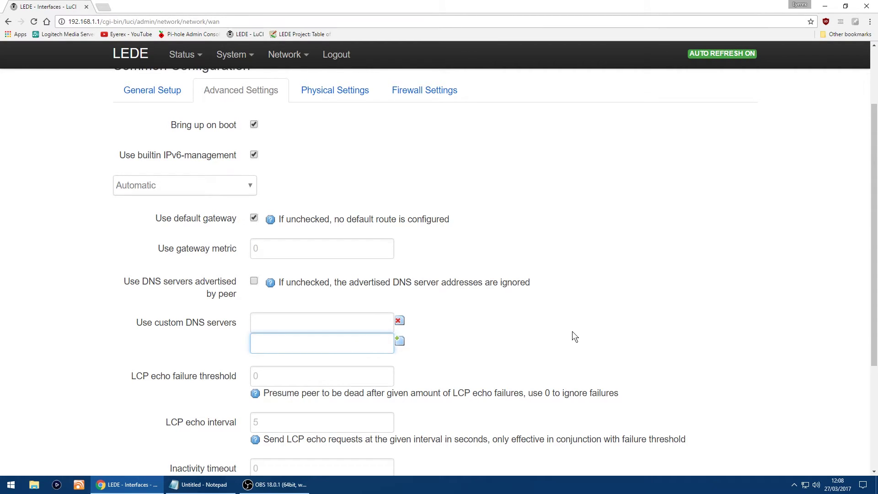
pyautogui.scroll(1, 599, 325)
pyautogui.scroll(-2, 589, 325)
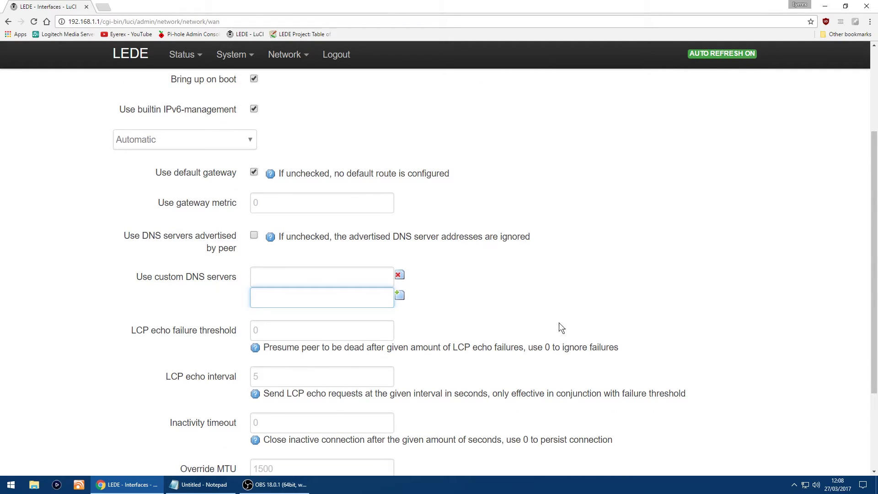
pyautogui.scroll(-3, 666, 371)
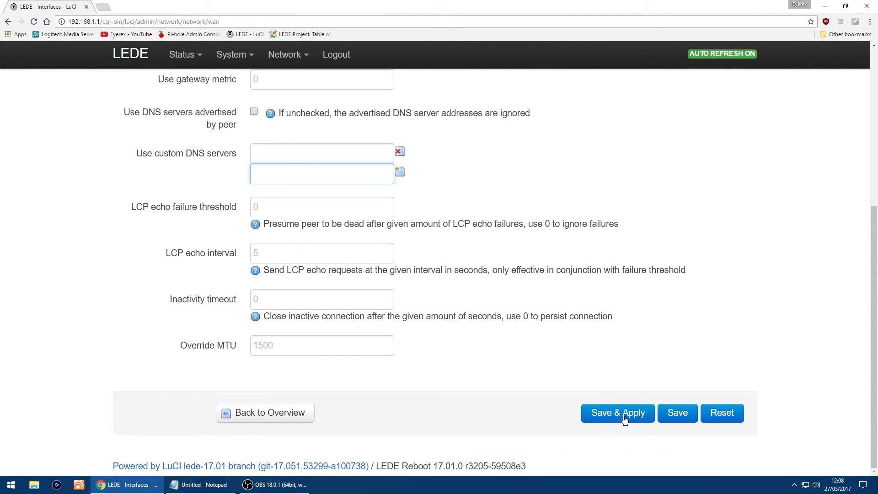
pyautogui.scroll(3, 737, 278)
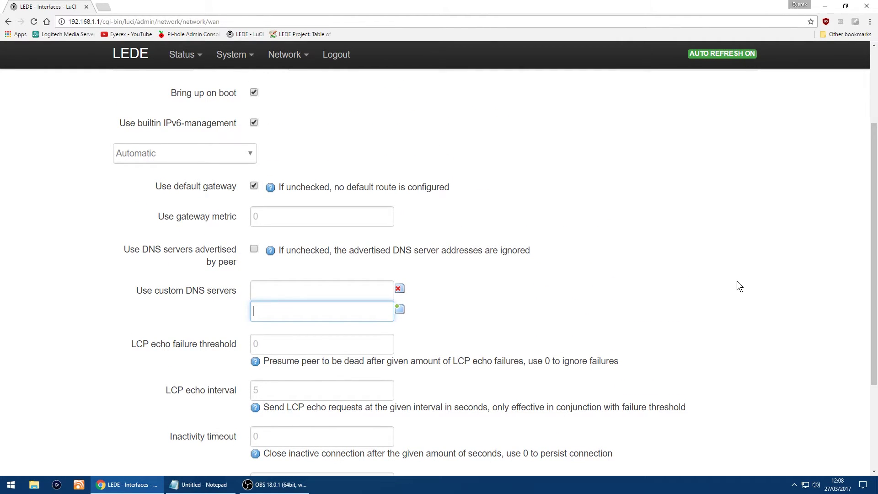
pyautogui.scroll(3, 723, 288)
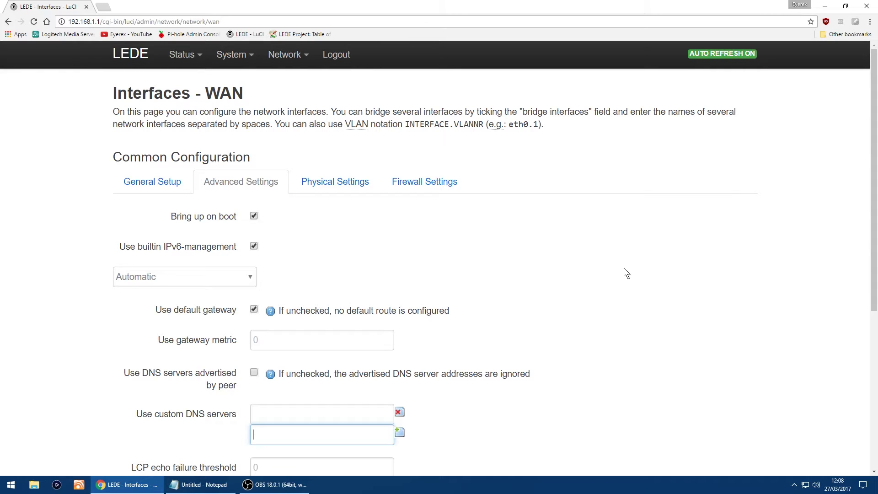
# Step: Go to Network > Wireless and edit the 5 GHz radio0 (802.11nac) network, down to Interface Configuration
pyautogui.moveTo(286, 59)
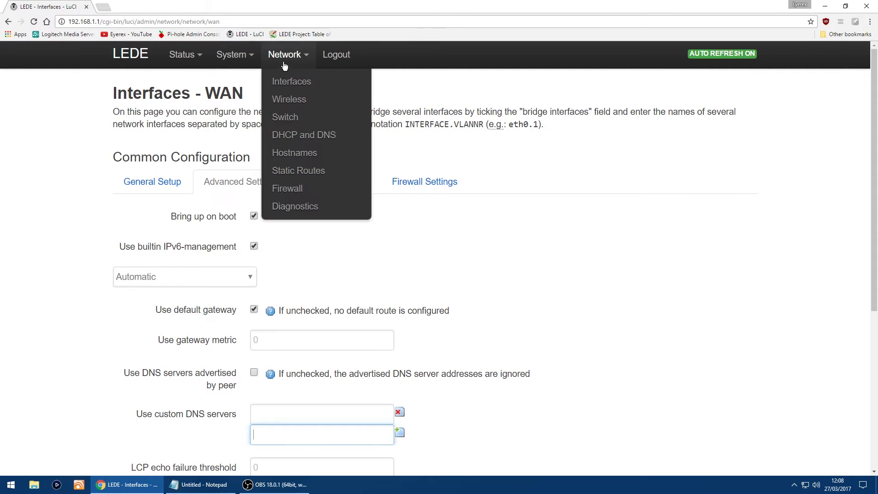
pyautogui.click(289, 101)
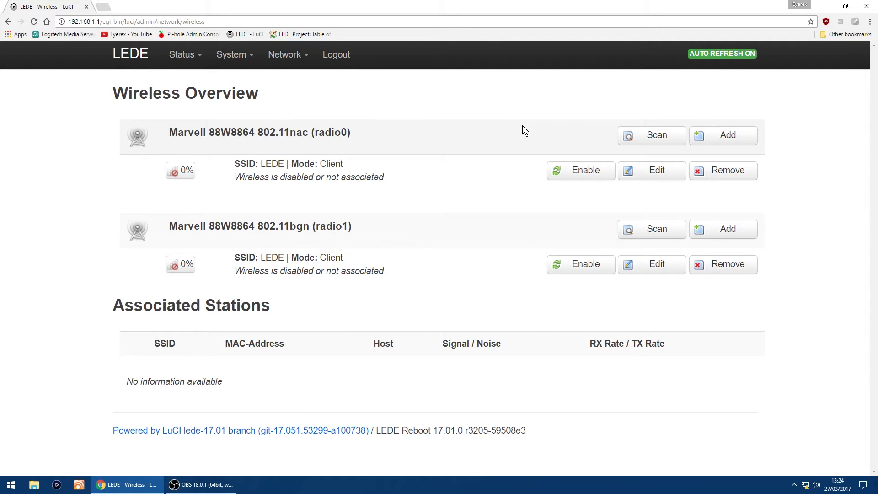
pyautogui.click(661, 175)
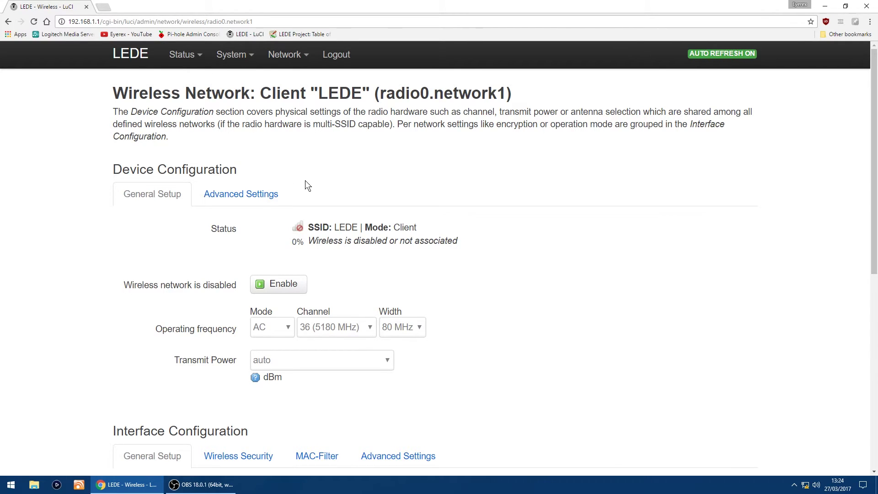
pyautogui.scroll(-4, 306, 180)
pyautogui.scroll(-1, 110, 249)
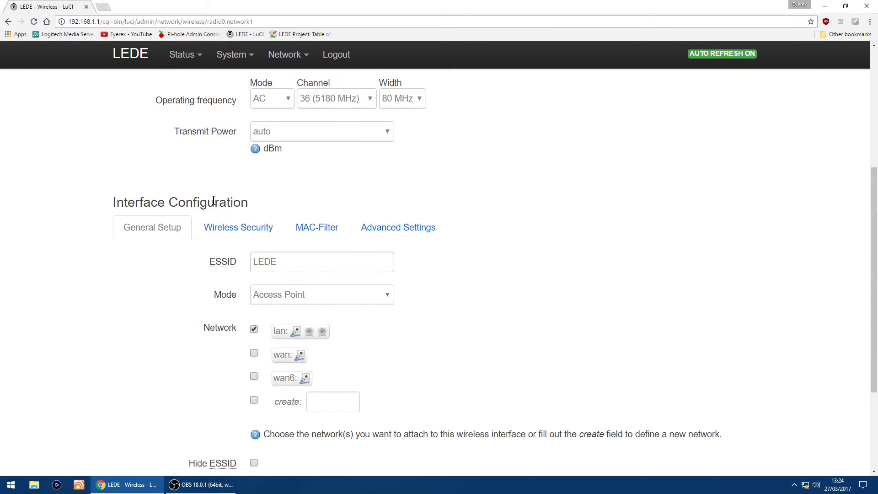
pyautogui.scroll(-1, 125, 231)
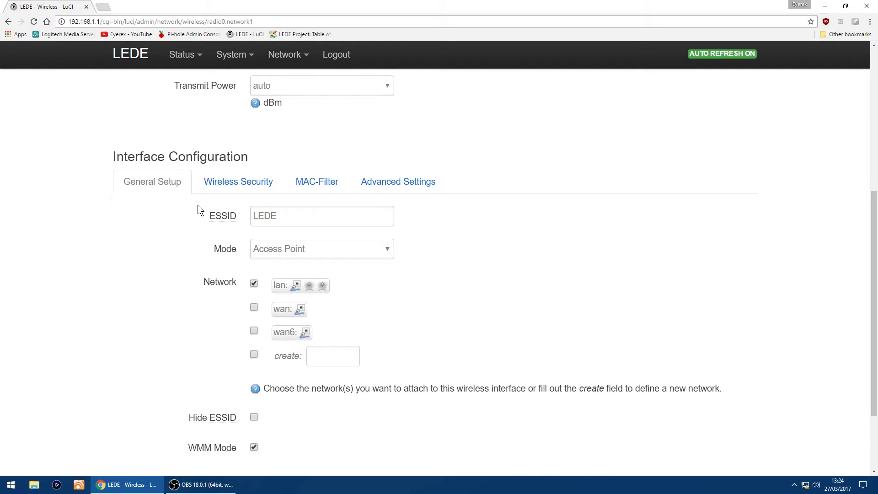
# Step: Set radio0's Wireless Security to WPA2-PSK with Force CCMP (AES), enter the key, and Save & Apply
pyautogui.click(238, 183)
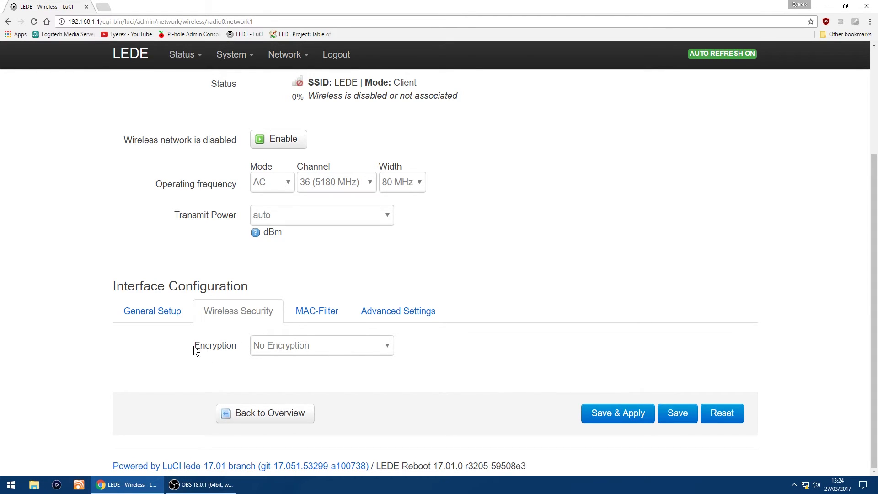
pyautogui.click(390, 345)
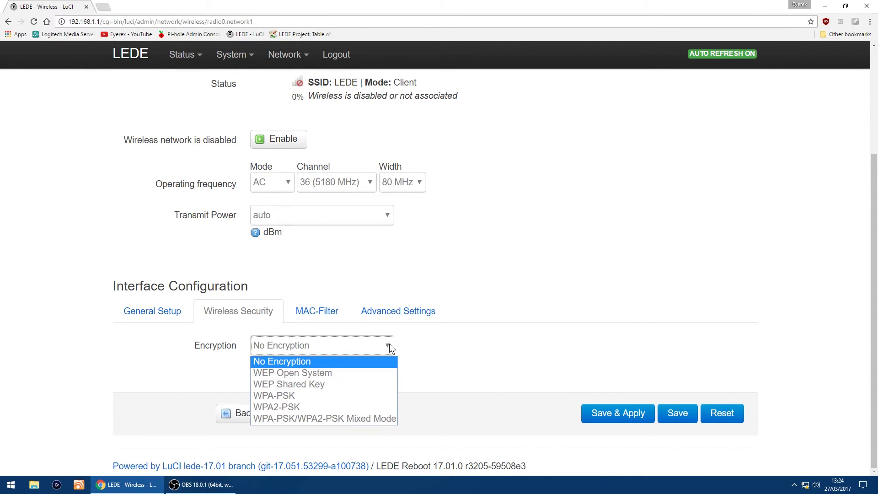
pyautogui.click(292, 407)
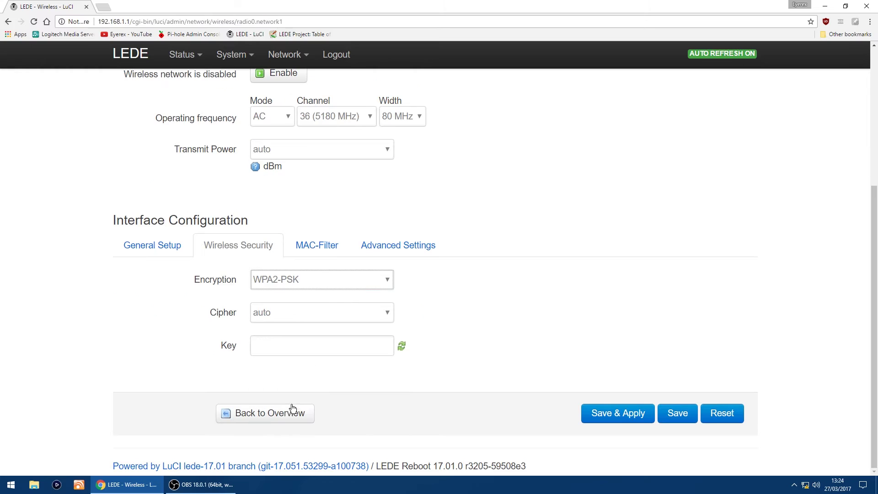
pyautogui.click(348, 312)
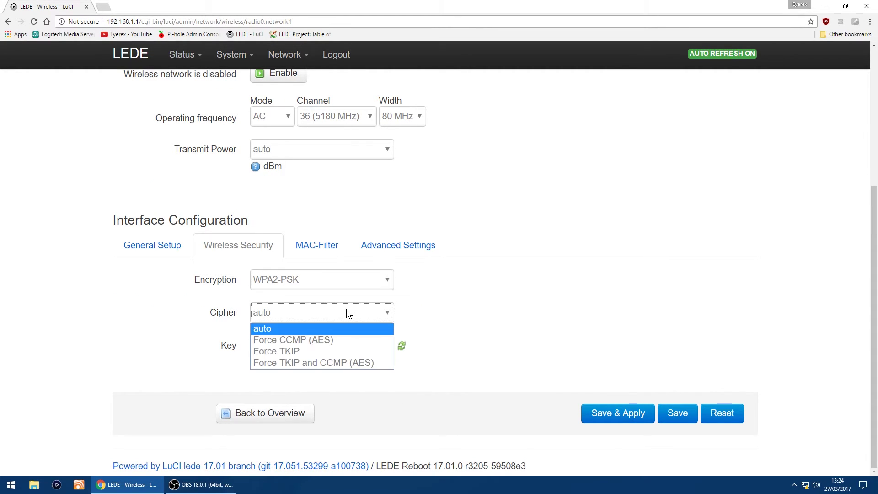
pyautogui.click(314, 339)
pyautogui.click(293, 345)
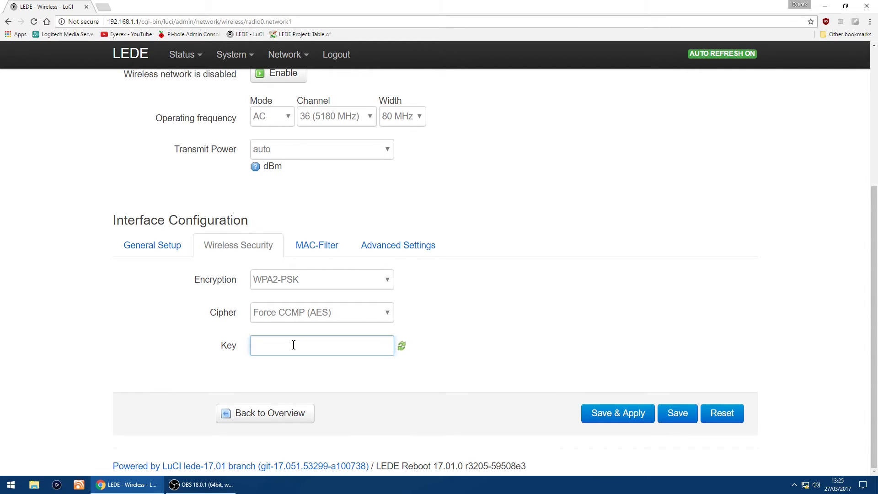
pyautogui.write('*********')
pyautogui.click(613, 417)
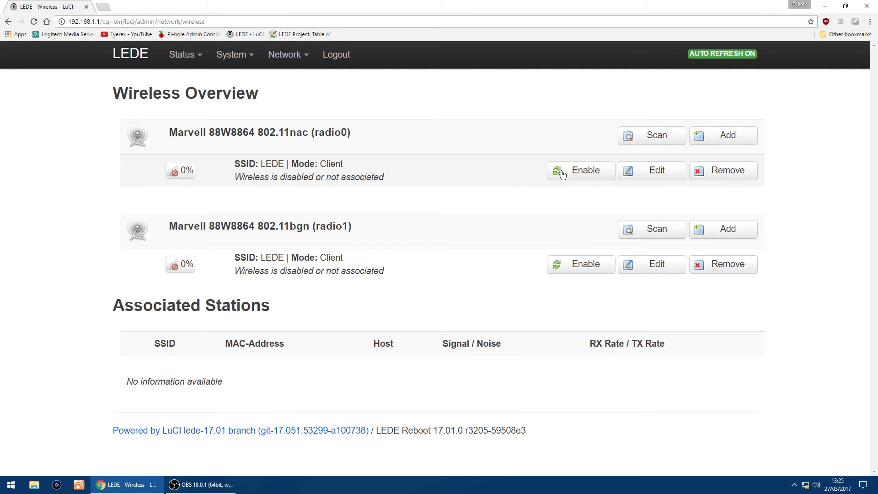
# Step: Enable the radio0 5 GHz network on Wireless Overview
pyautogui.click(585, 173)
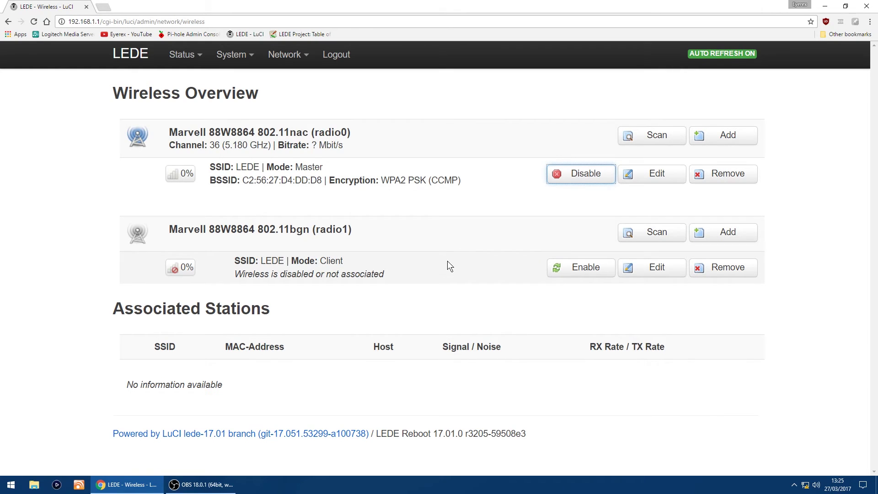
# Step: Edit radio1, change its ESSID to 'LEDE 2', and show its Wireless Security settings
pyautogui.click(661, 269)
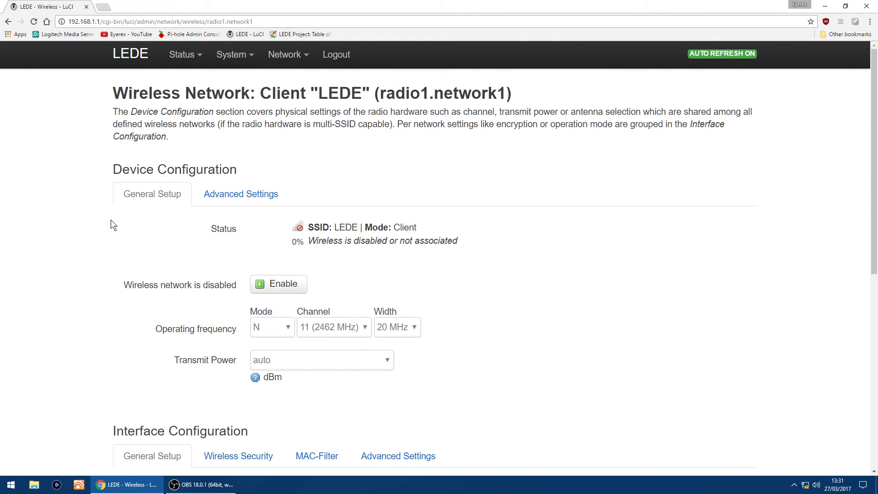
pyautogui.scroll(-5, 110, 222)
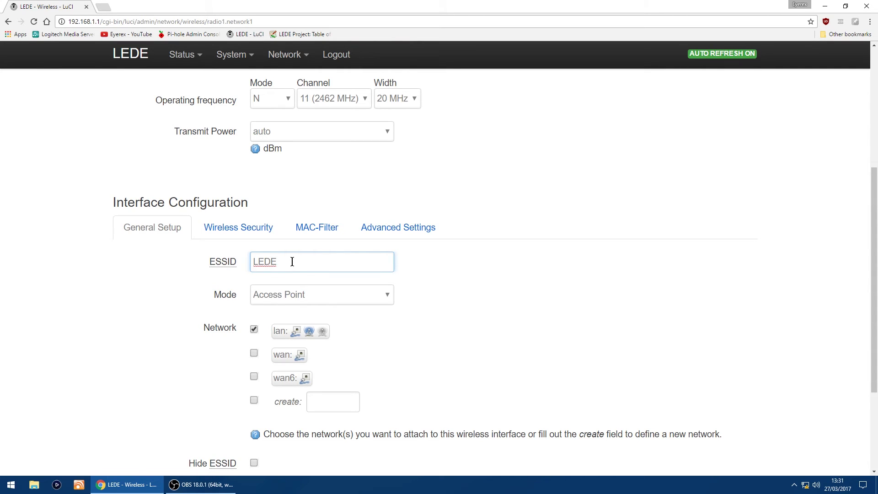
pyautogui.write('2')
pyautogui.scroll(-1, 76, 293)
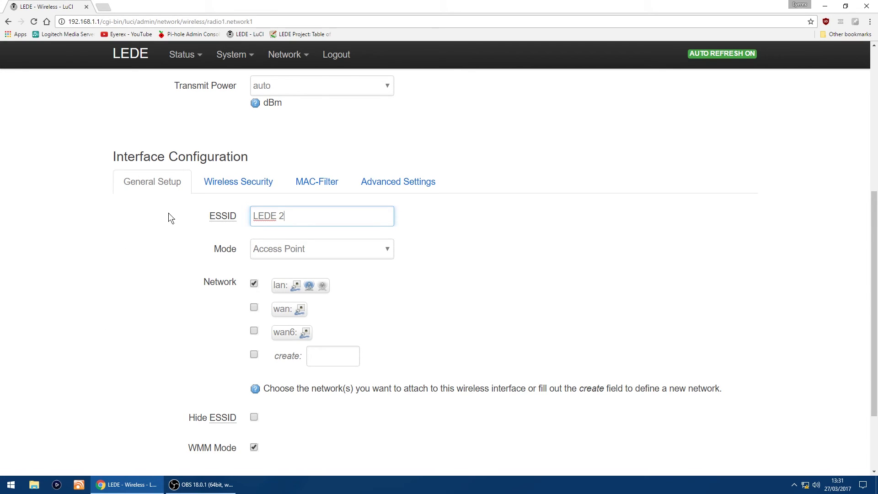
pyautogui.click(233, 182)
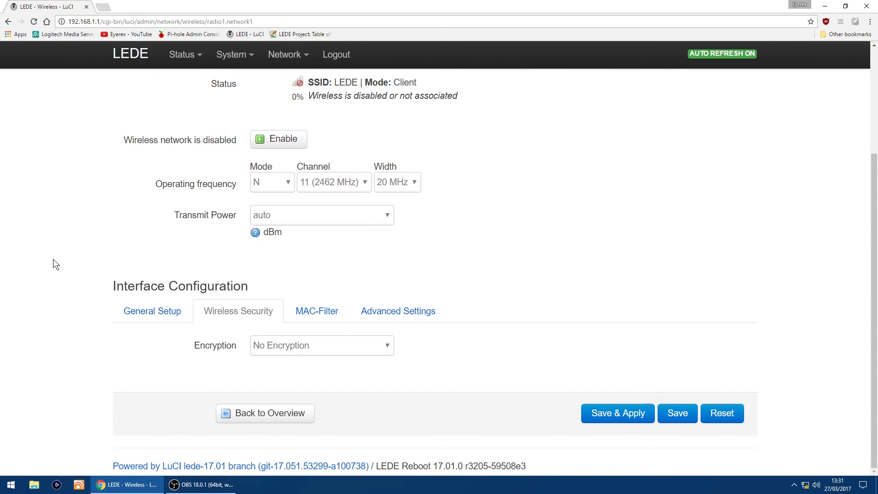
# Step: Give LEDE 2 WPA2-PSK encryption with Force CCMP (AES), enter the key, and Save & Apply
pyautogui.click(327, 349)
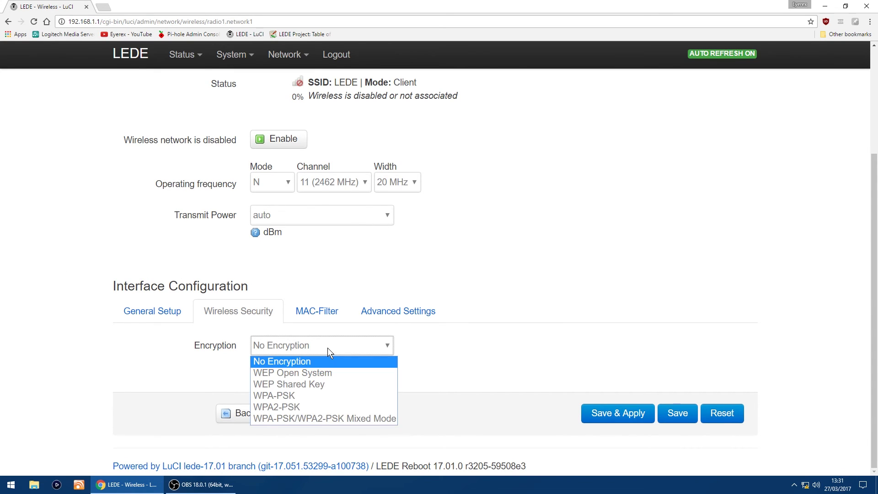
pyautogui.click(319, 405)
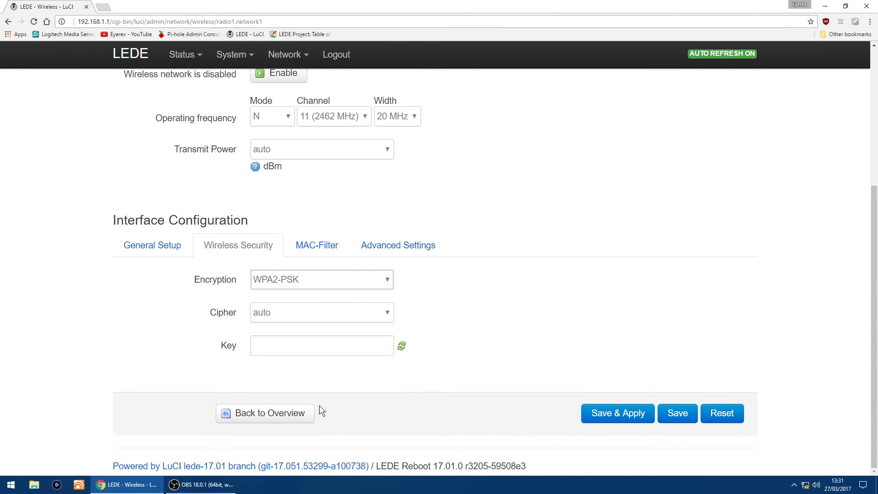
pyautogui.click(357, 313)
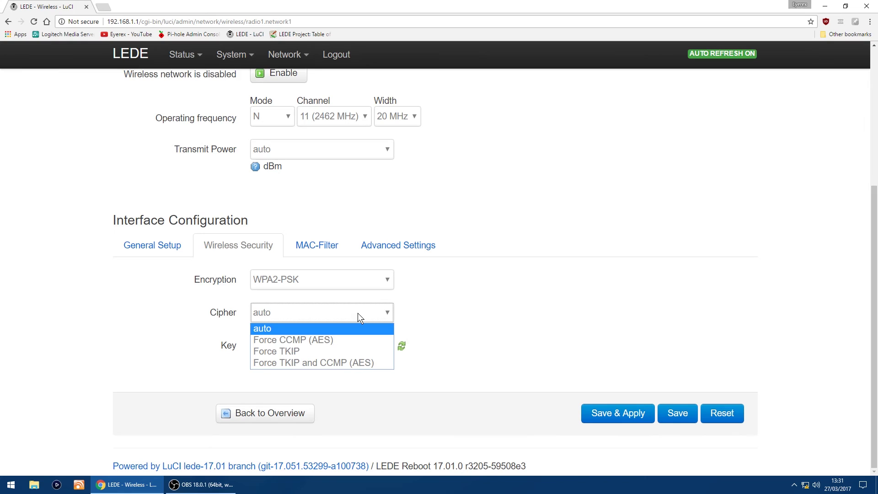
pyautogui.click(343, 339)
pyautogui.click(297, 339)
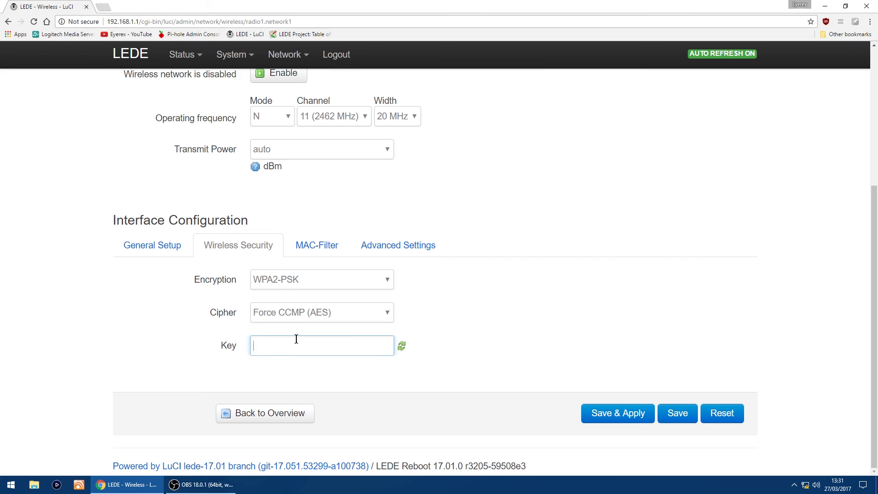
pyautogui.write('•••••••••')
pyautogui.click(590, 416)
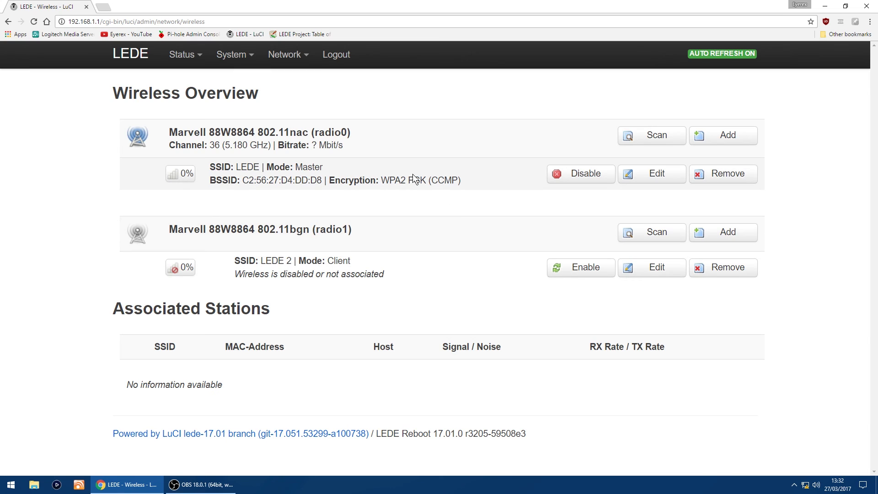
# Step: Enable the radio1 LEDE 2 network on Wireless Overview
pyautogui.click(589, 270)
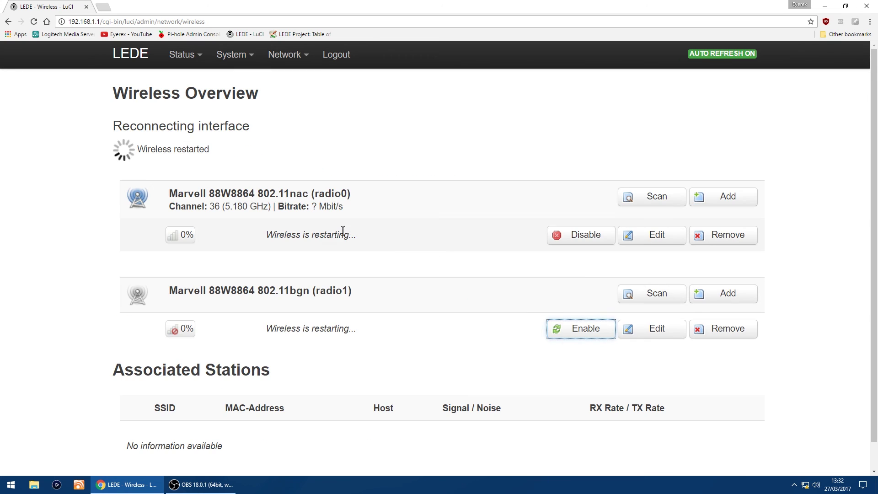